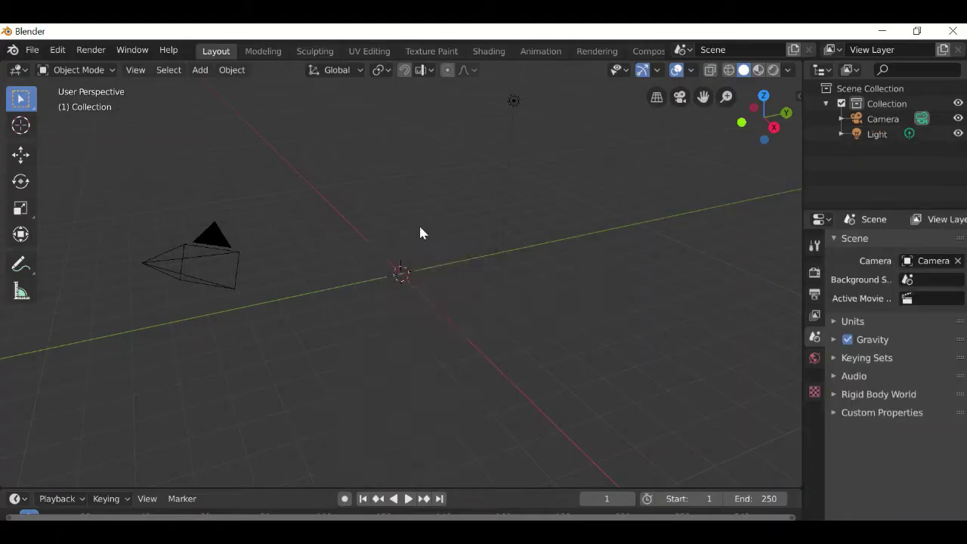
Stretch the sphere taller along Z and slightly wider along X into an egg shape.
key("s")
key("z")
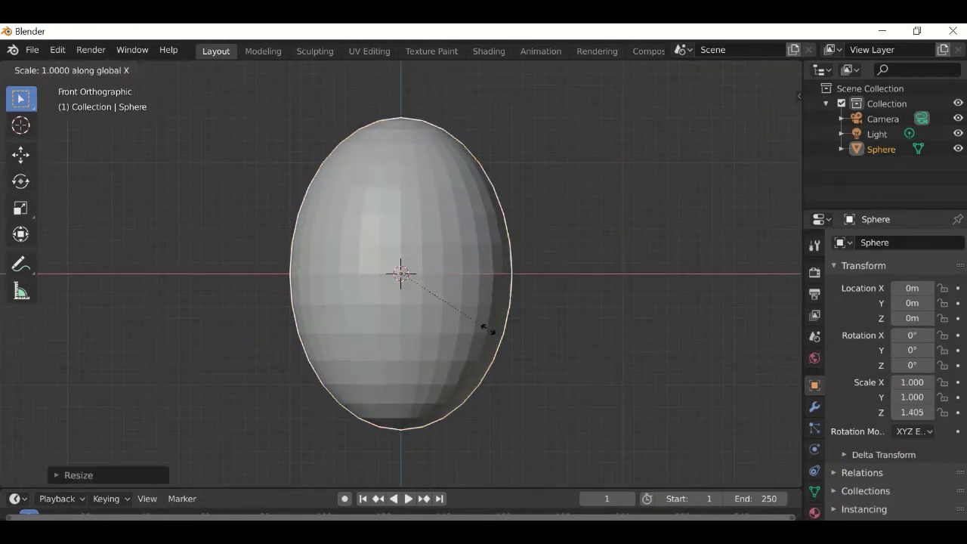
left_click(501, 327)
key("s")
key("x")
left_click(509, 325)
In Edit Mode, select the top cap faces and flatten the top of the body.
key("Tab")
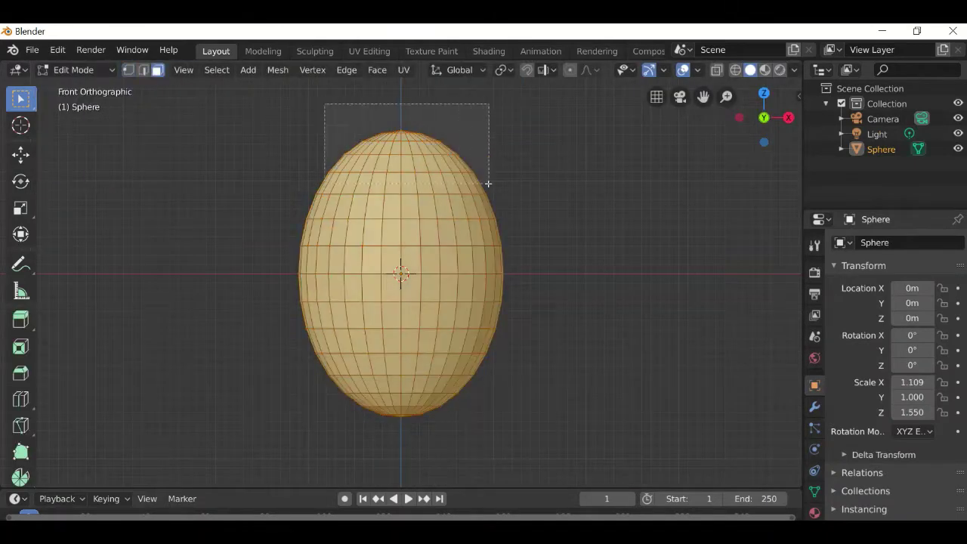
key("alt+a")
key("KP_7")
left_click_drag(288, 138, 602, 414)
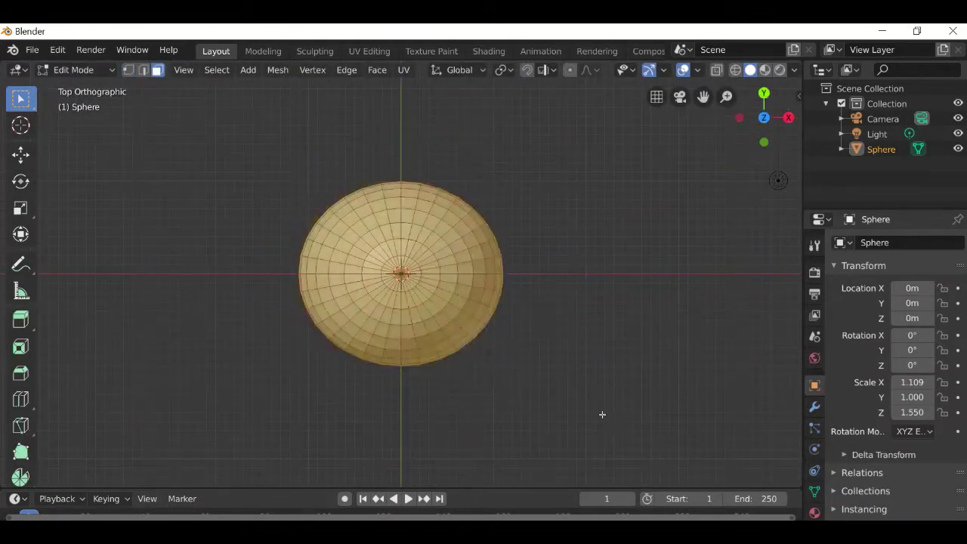
key("KP_1")
key("KP_7")
key("KP_1")
left_click(401, 182, "ctrl")
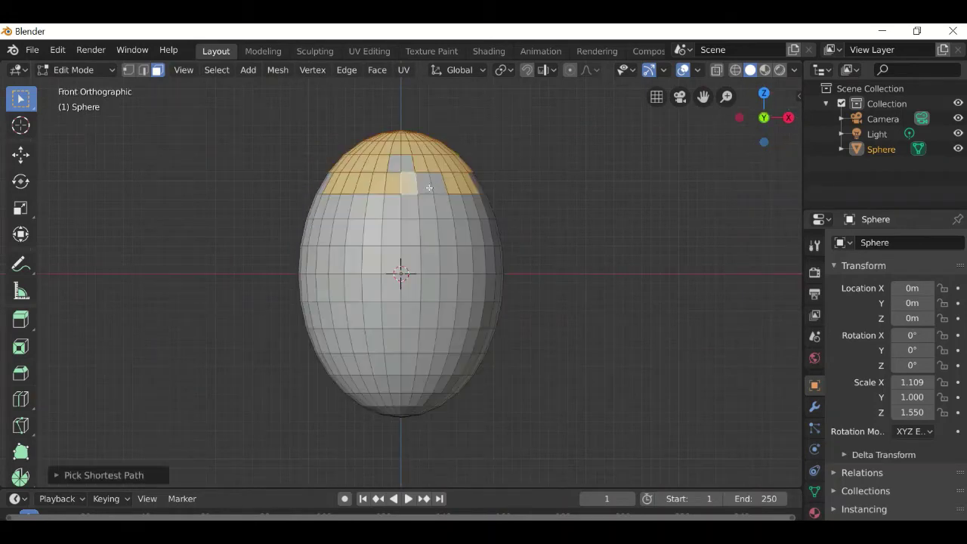
key("KP_3")
key("ctrl+KP_1")
key("ctrl+KP_3")
key("KP_1")
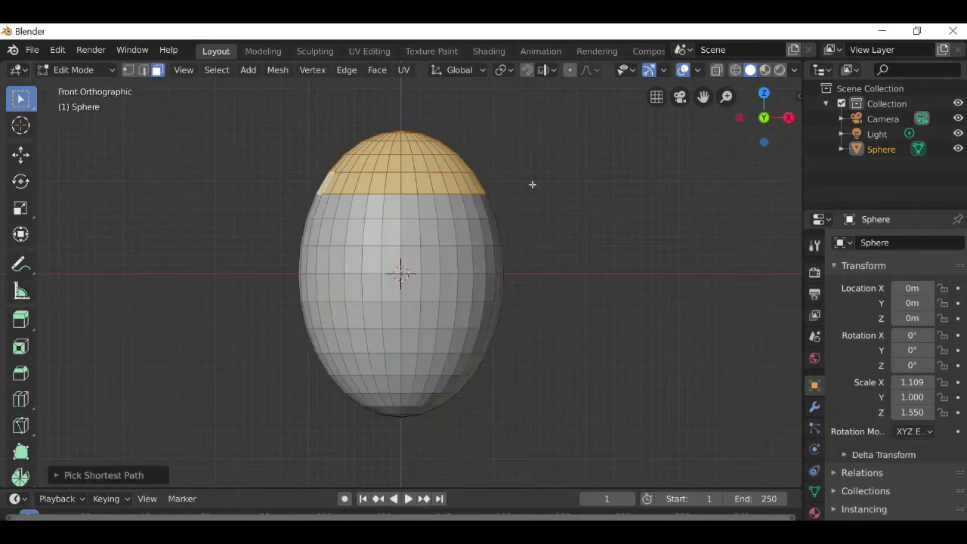
key("KP_7")
key("KP_1")
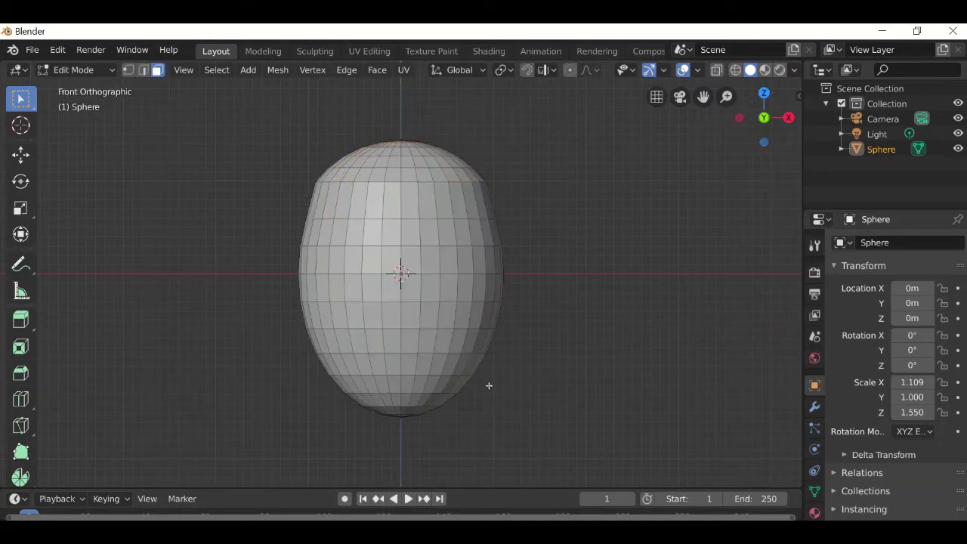
Select and flatten the bottom cap along Z, then smooth the body with level-2 subdivision.
key("ctrl+KP_7")
left_click_drag(488, 384, 384, 348)
key("KP_1")
key("KP_3")
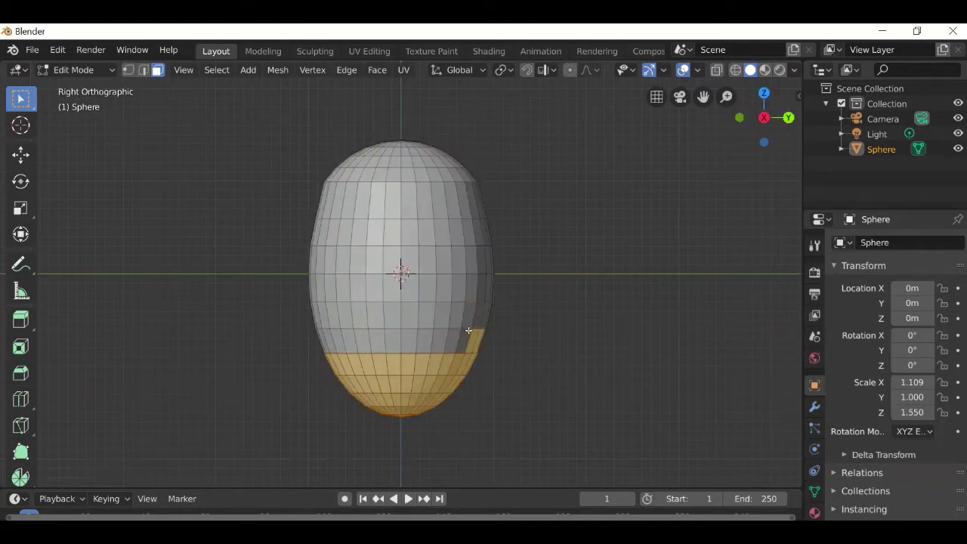
key("ctrl+KP_3")
key("s")
key("z")
key("Tab")
key("ctrl+1")
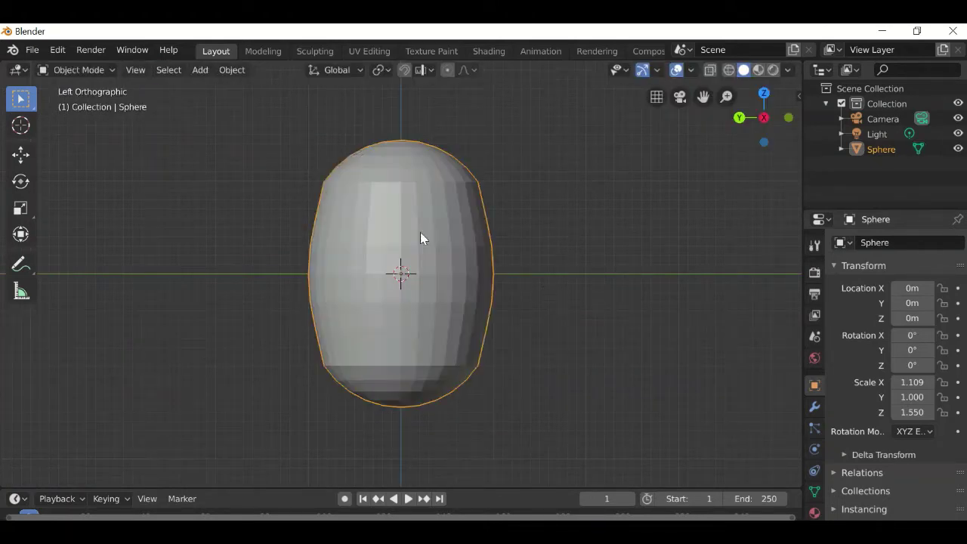
Duplicate the body, shrink the copy to arm size and place it beside the body.
key("shift+d")
left_click(635, 264)
key("s")
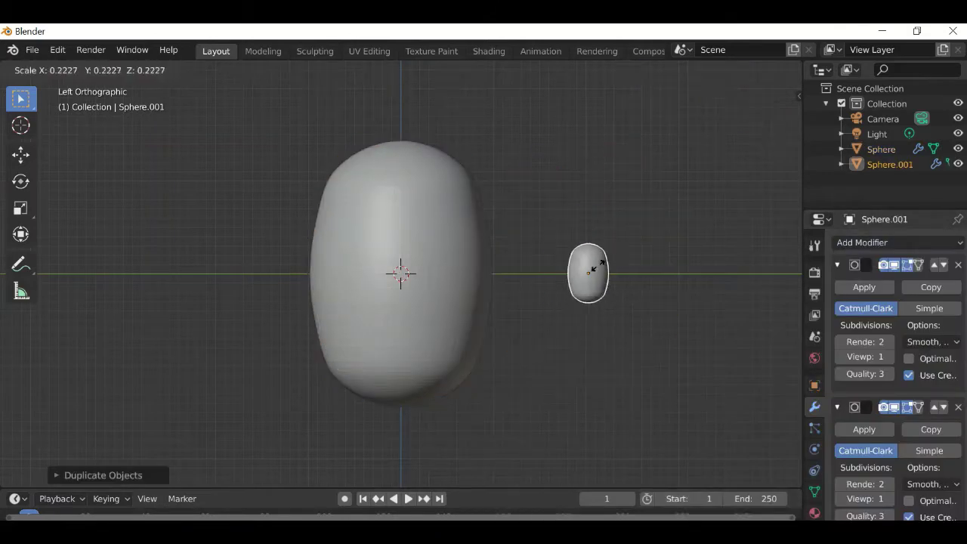
left_click(661, 240)
key("KP_7")
key("KP_1")
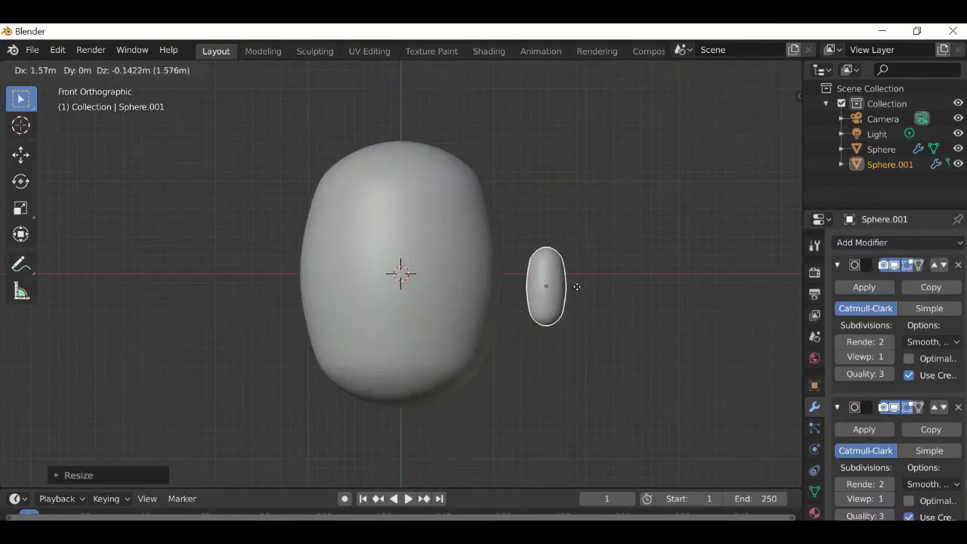
key("KP_7")
key("Return")
key("KP_3")
Tilt the arm outward and check its angle from the top and side.
key("r")
left_click(490, 263)
key("KP_1")
key("KP_7")
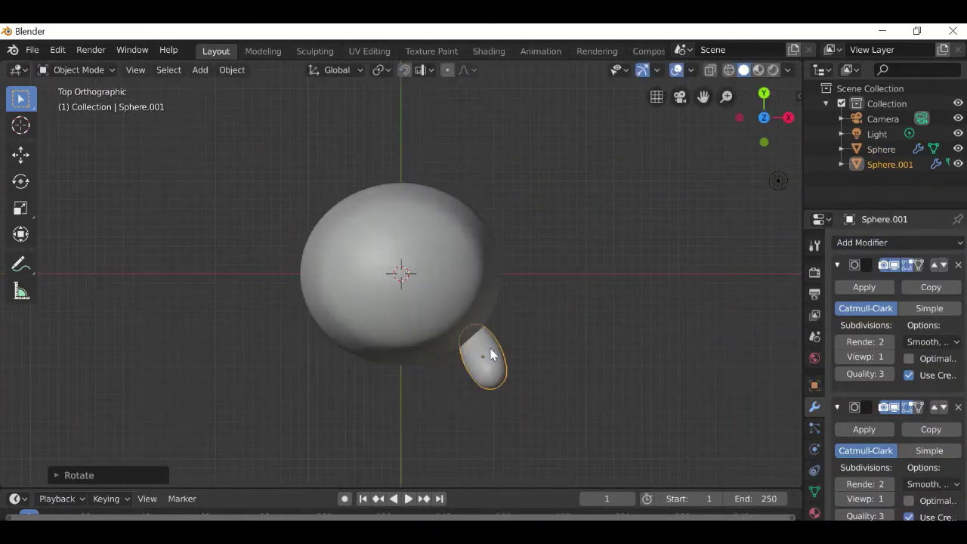
key("KP_3")
key("KP_1")
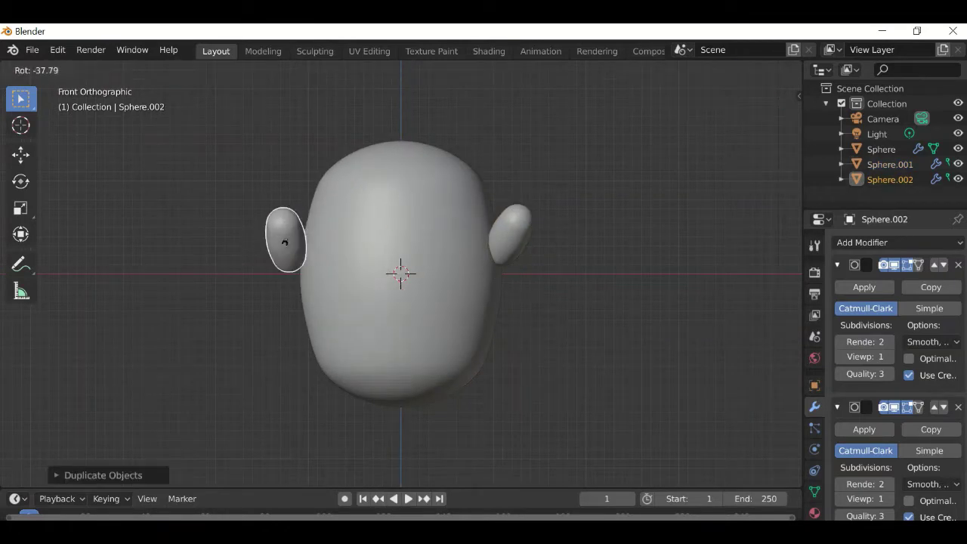
left_click(285, 241)
Make a second arm tilted the opposite way on the left side.
key("KP_7")
key("g")
left_click(398, 325)
key("KP_1")
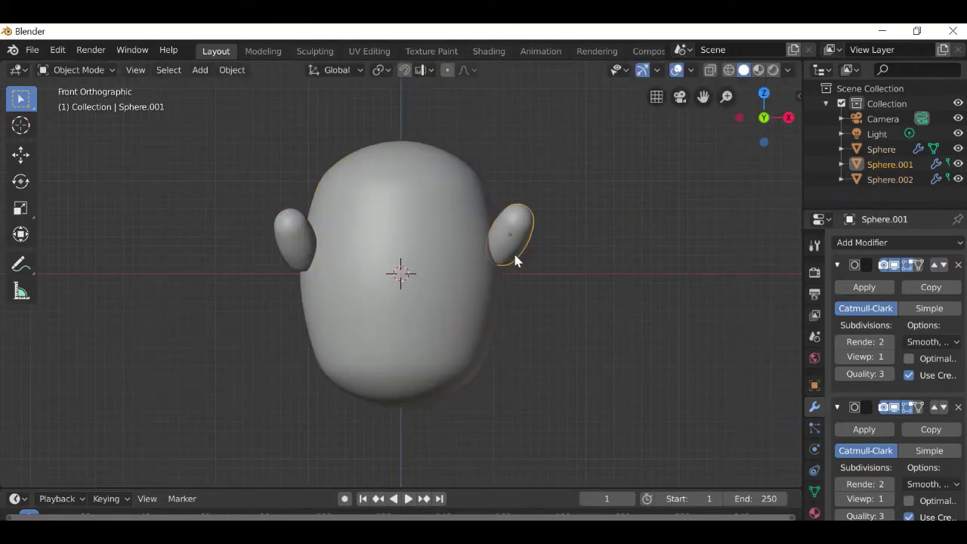
Make a foot from an arm copy and place it under the body.
key("KP_3")
key("g")
key("KP_7")
left_click(440, 360)
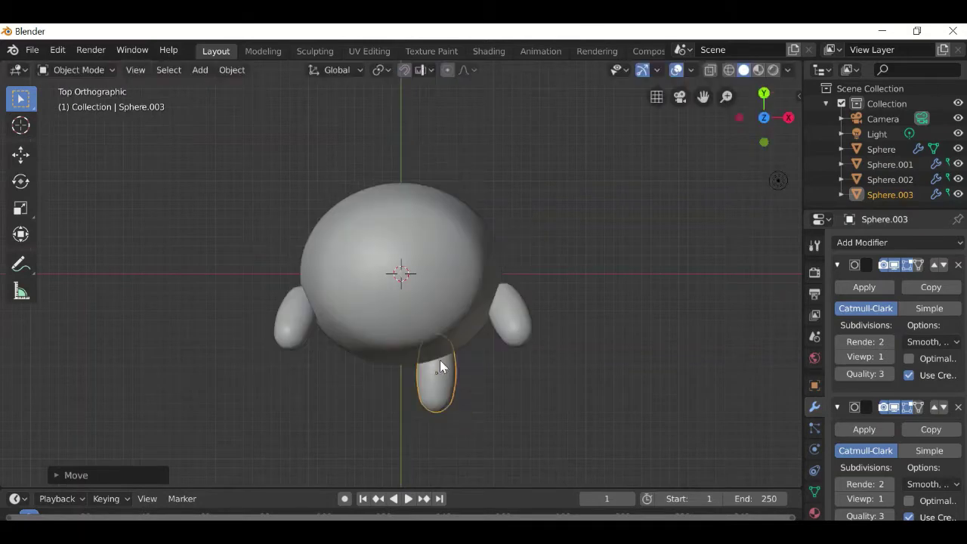
left_click(449, 392)
key("KP_3")
key("KP_7")
Duplicate the foot for the other side and select both feet.
key("shift+d")
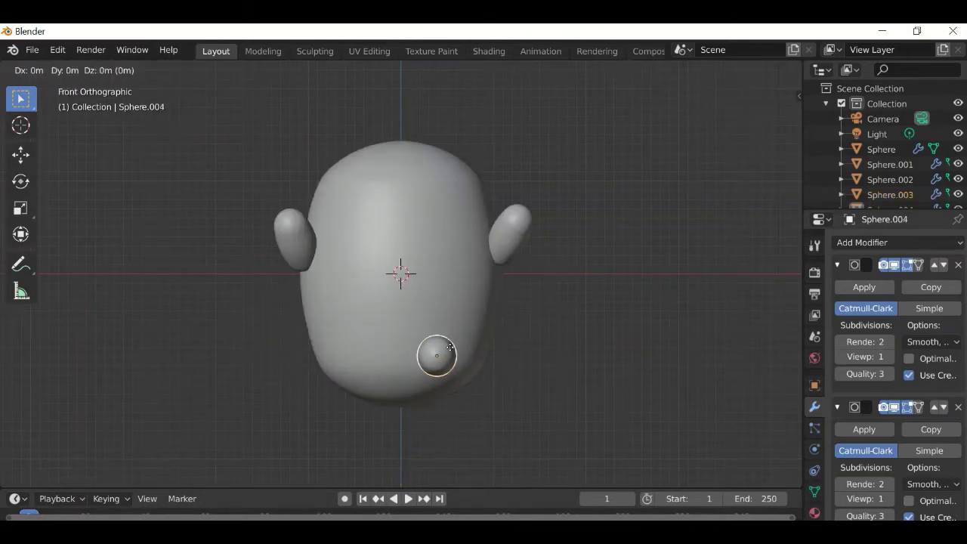
left_click(444, 387)
key("KP_1")
key("KP_7")
left_click(444, 389, "shift")
key("KP_1")
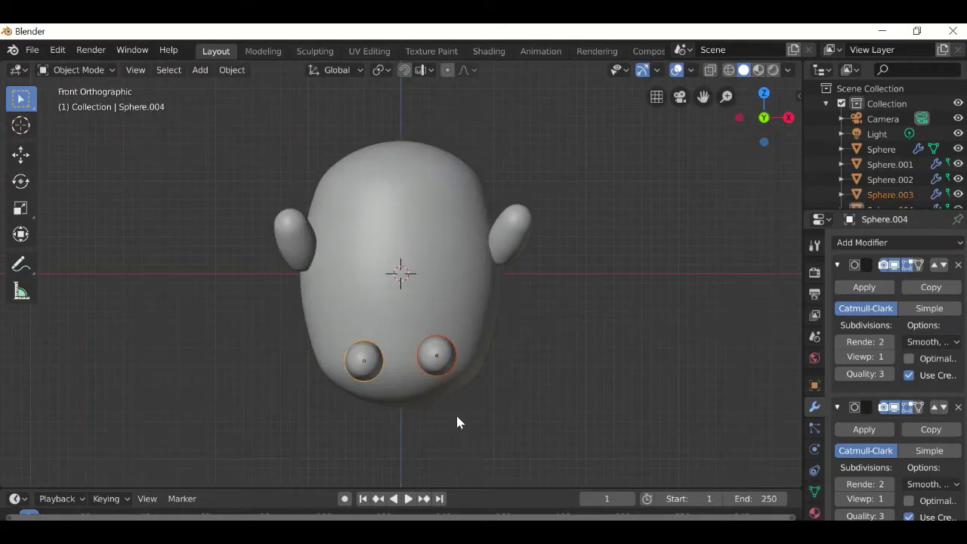
key("KP_3")
Rotate the copied pieces upright as ears and select the main body.
key("r")
key("KP_1")
left_click(440, 208)
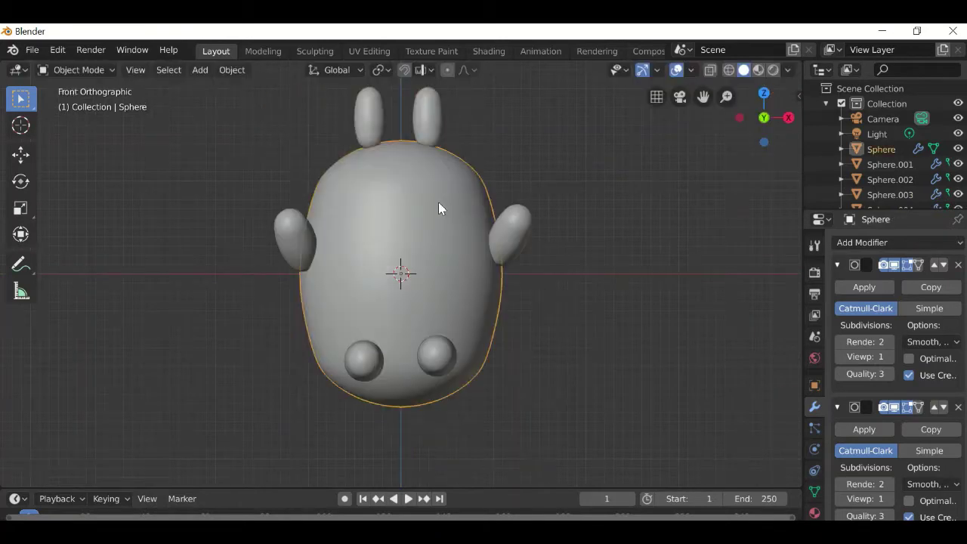
Add a UV sphere, shrink it and set it on the face as the first eye.
key("shift+a")
left_click(745, 201)
key("s")
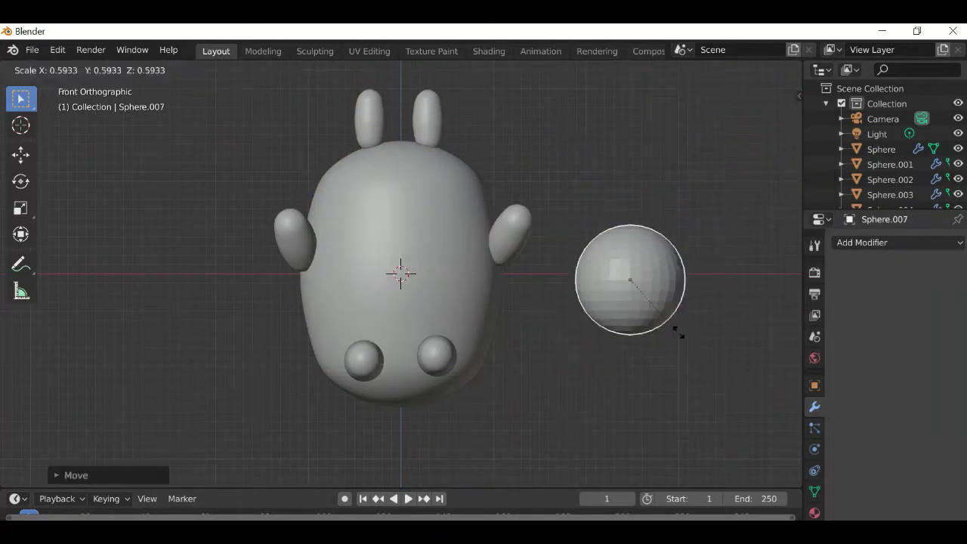
key("g")
key("KP_1")
left_click(472, 247)
key("KP_3")
key("g")
key("Return")
key("KP_1")
key("s")
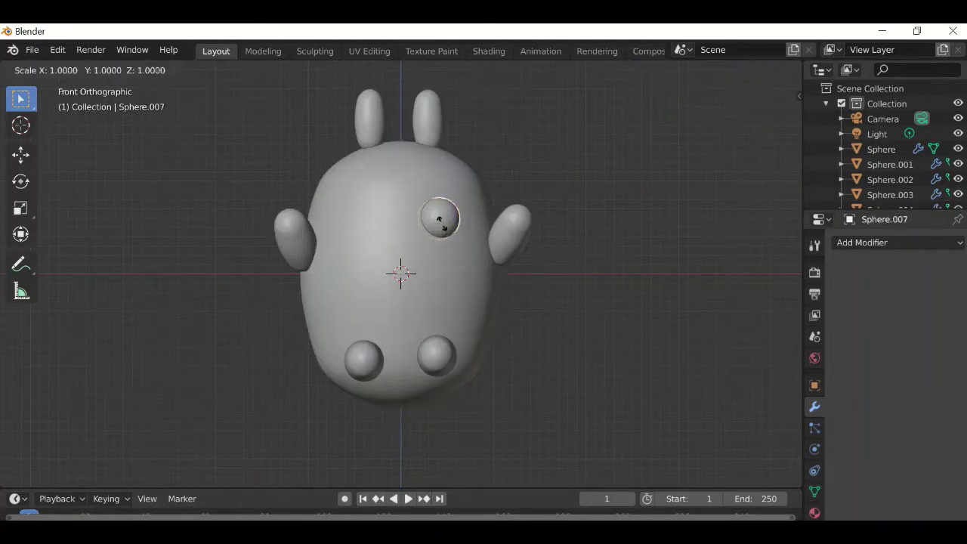
left_click(369, 216)
Duplicate the eye to place the second eye beside it.
key("shift+d")
key("KP_7")
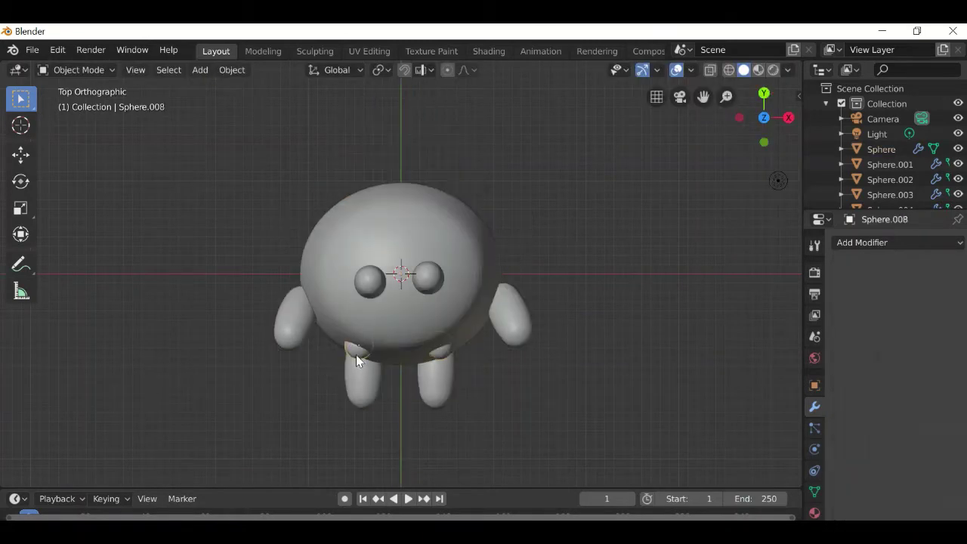
key("KP_1")
left_click(358, 220)
Duplicate an eye, enlarge it and place it below the eyes as the snout.
key("KP_7")
key("g")
left_click(397, 256)
key("KP_1")
key("s")
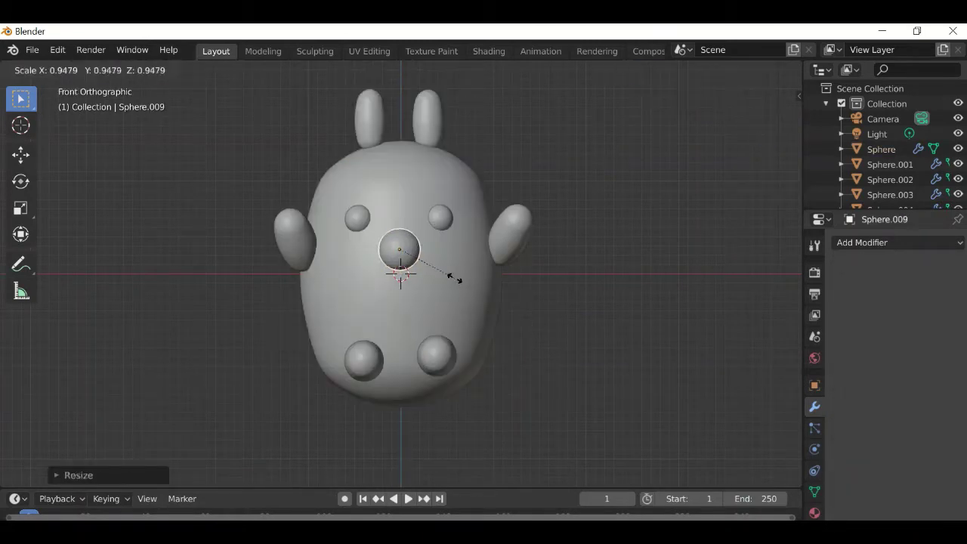
left_click(453, 278)
Switch the viewport to Rendered shading and select the scene light.
left_click(483, 286)
left_click(773, 70)
scroll(550, 96, "down", 5)
left_click(549, 94)
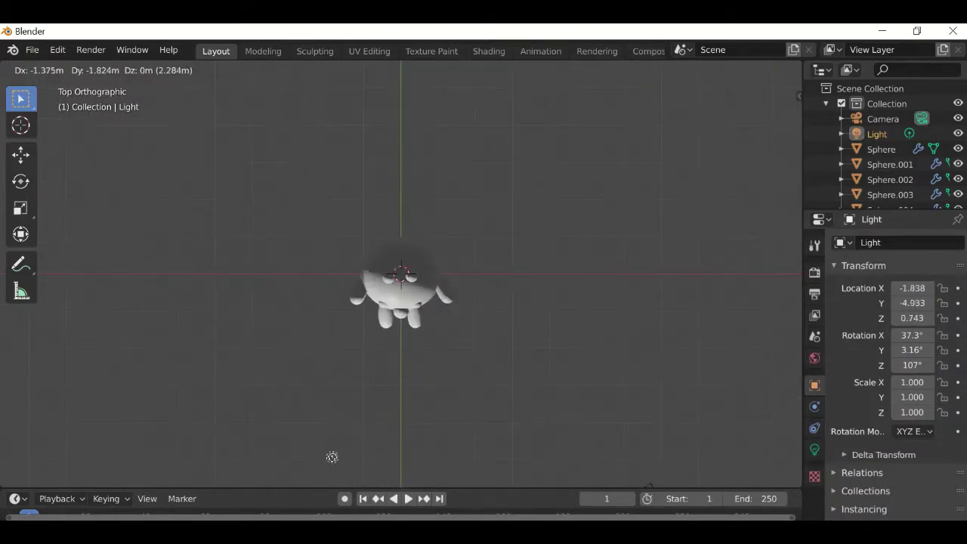
Create a material, add a second slot and give the first eye's faces black.
left_click(429, 299)
left_click(916, 306)
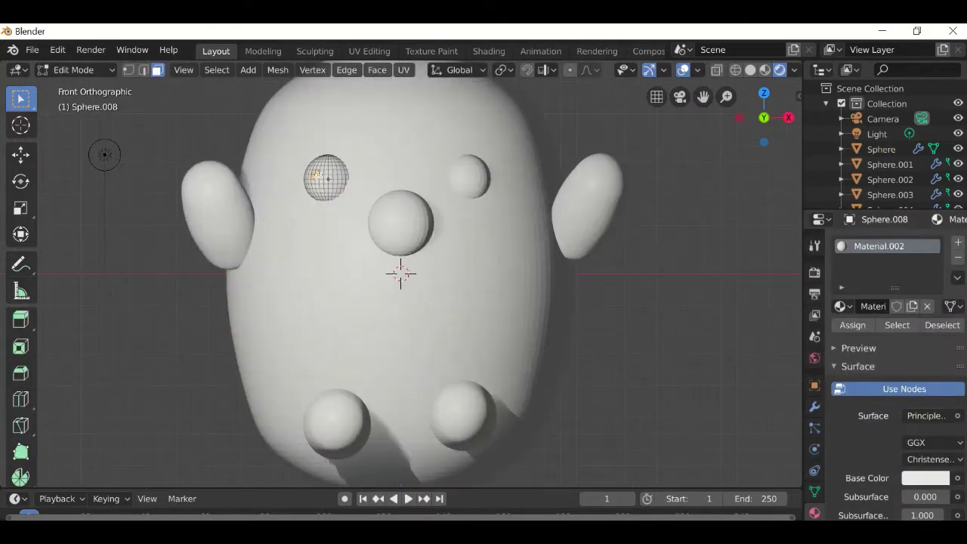
scroll(504, 217, "up", 3)
left_click(958, 241)
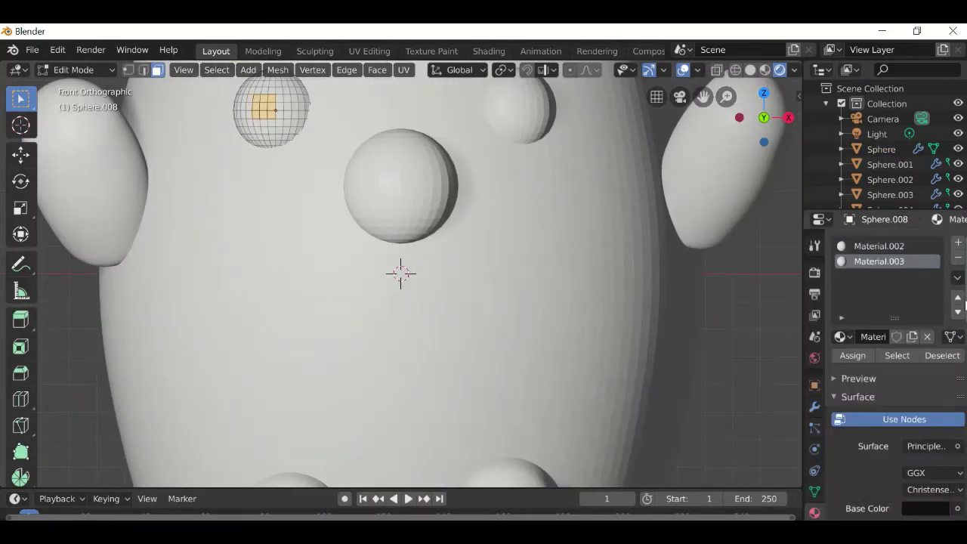
left_click(853, 355)
Select the other eye's pupil faces, then save the scene as cartoonbear.blend.
key("Tab")
left_click(518, 113)
key("Tab")
left_click(517, 107)
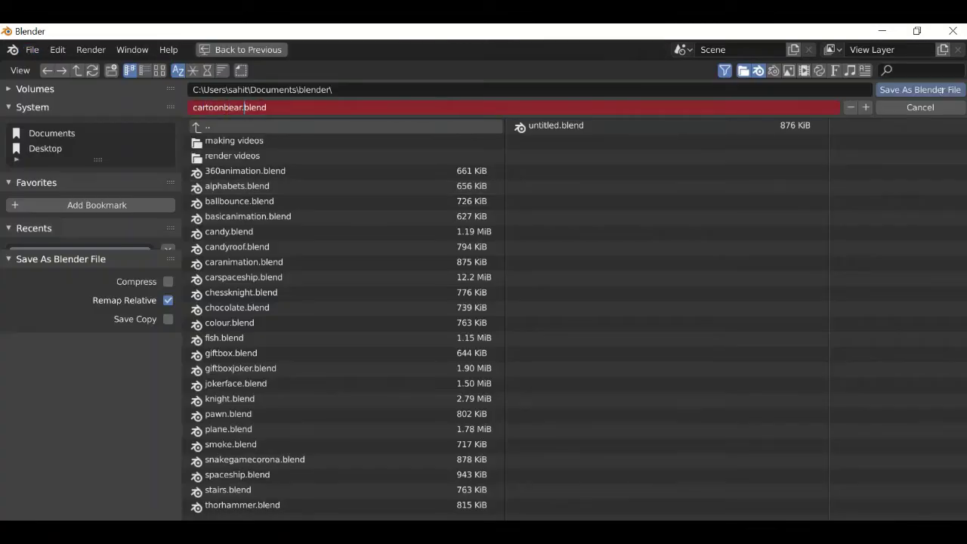
left_click(941, 90)
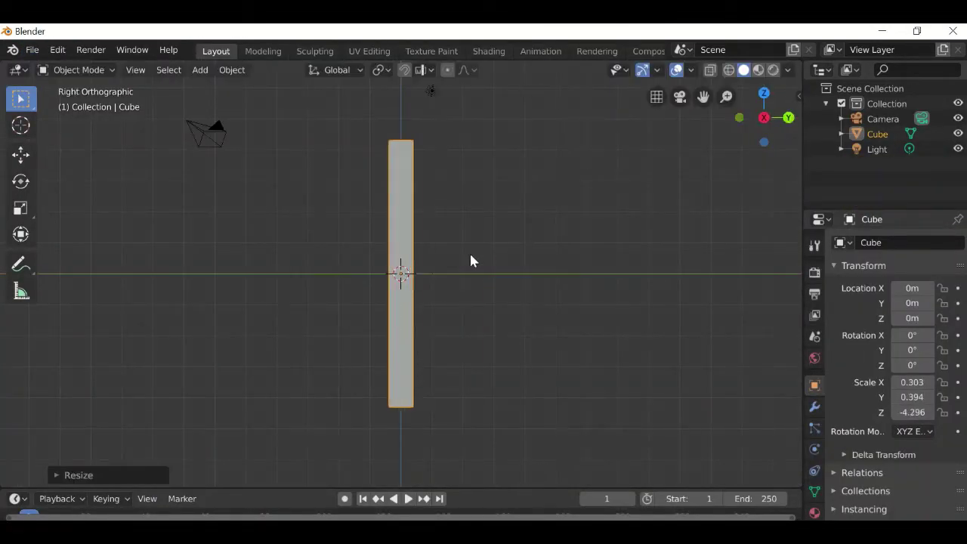
Set the leg post's rotation, then lengthen and position the crossbar across the leg tops.
left_click(504, 208)
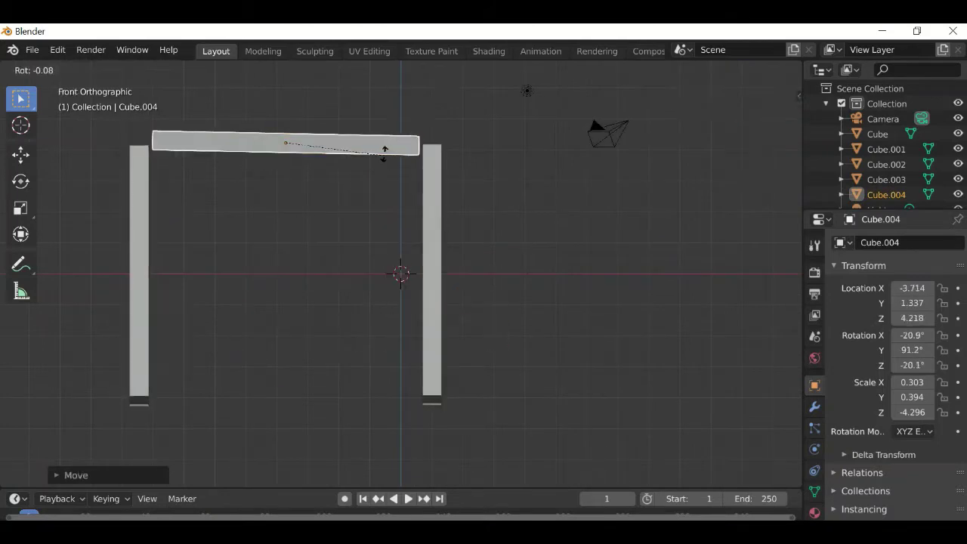
left_click(403, 145)
key("KP_3")
key("KP_7")
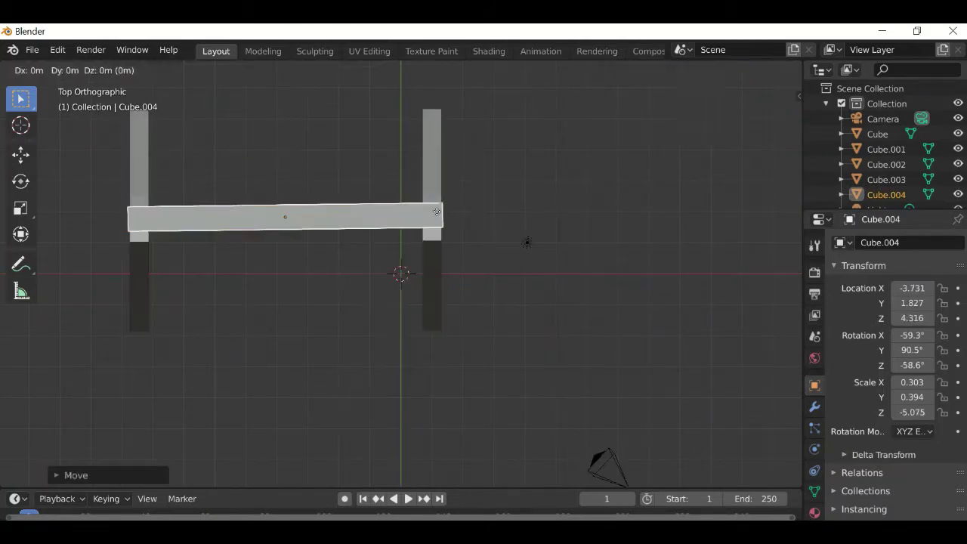
key("KP_3")
left_click(460, 152)
middle_click_drag(460, 152, 593, 185)
key("KP_1")
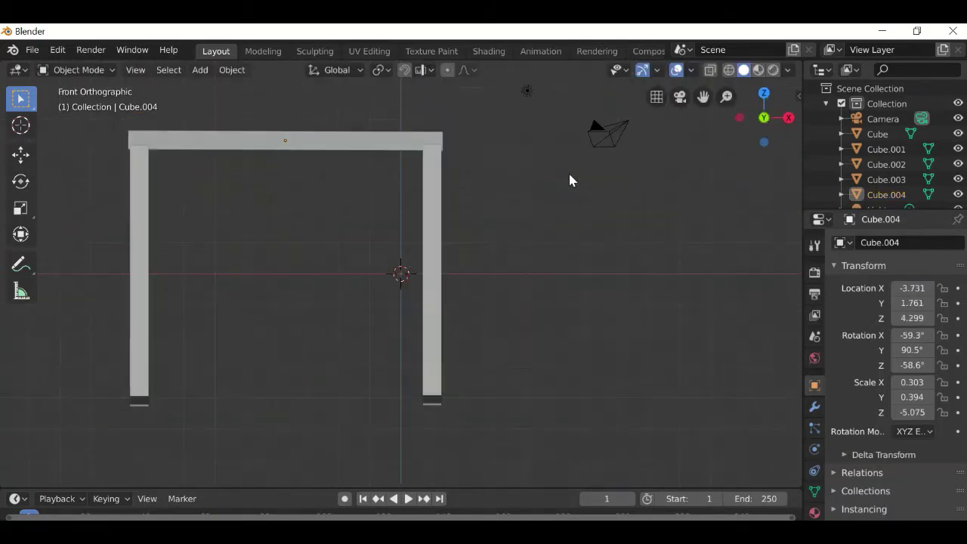
Duplicate the crossbar, rotate it upright and shorten it along Z into a rope.
key("shift+d")
key("r")
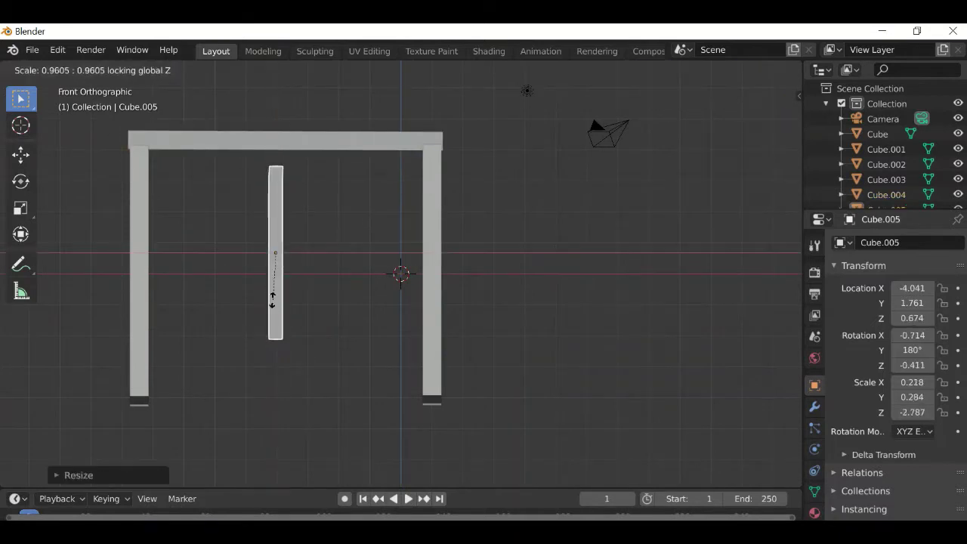
key("s")
key("z")
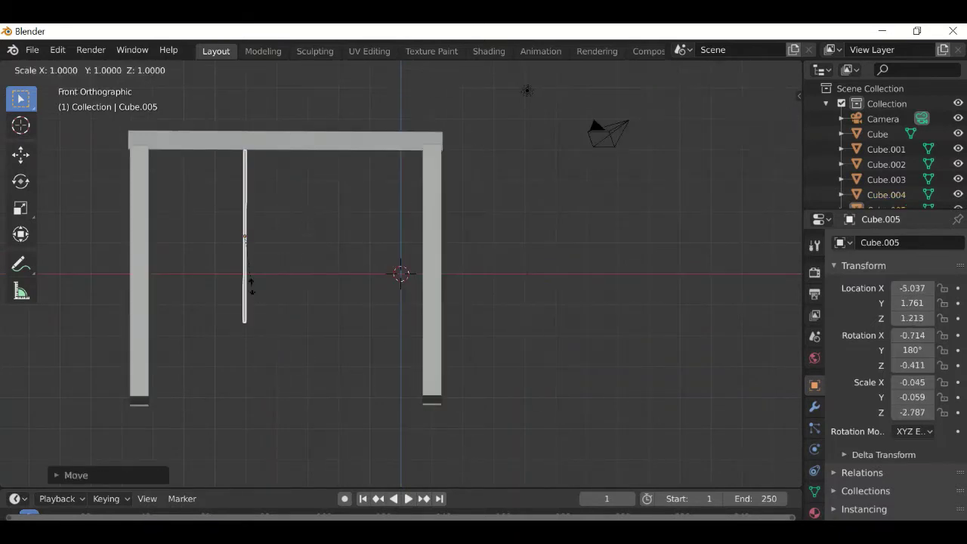
left_click(257, 273)
Add a cube for the seat and move it down below the ropes.
key("shift+a")
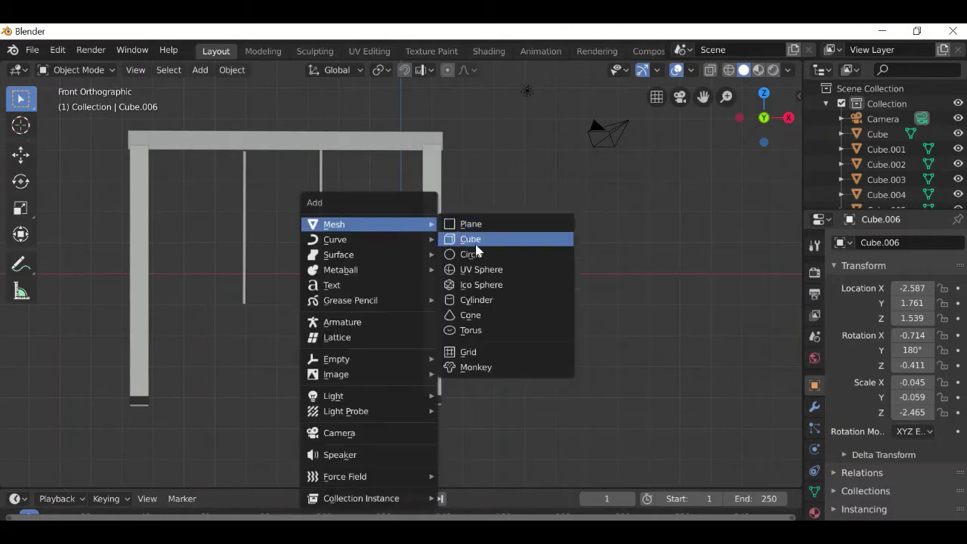
left_click(471, 237)
key("g")
left_click(293, 310)
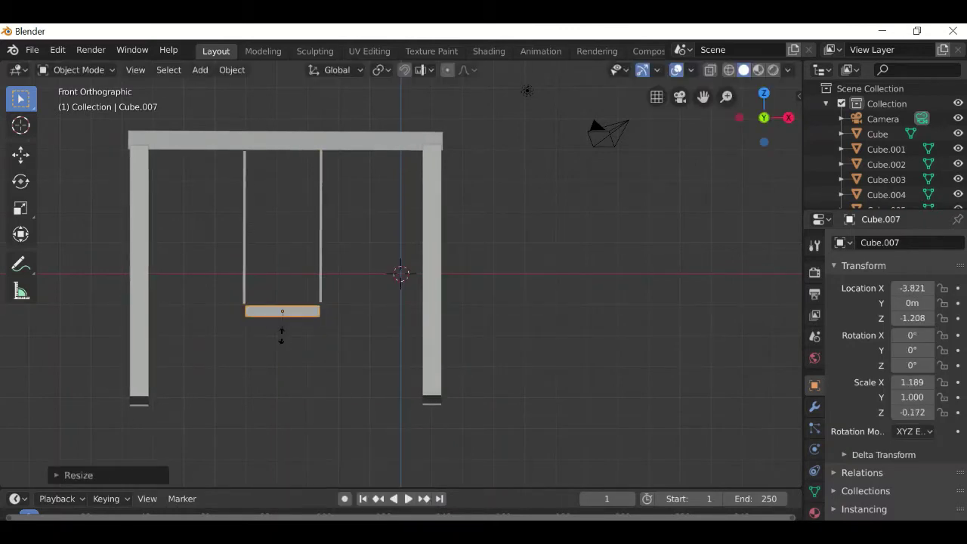
key("KP_7")
left_click(357, 302)
Align the seat under the ropes and save the file as cradle.blend.
key("KP_1")
key("KP_3")
key("g")
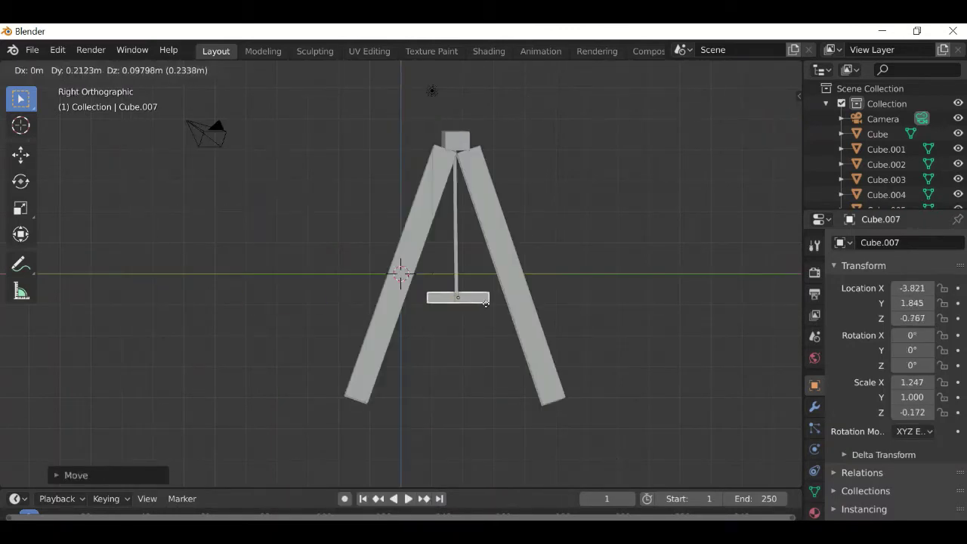
left_click(382, 218)
key("KP_1")
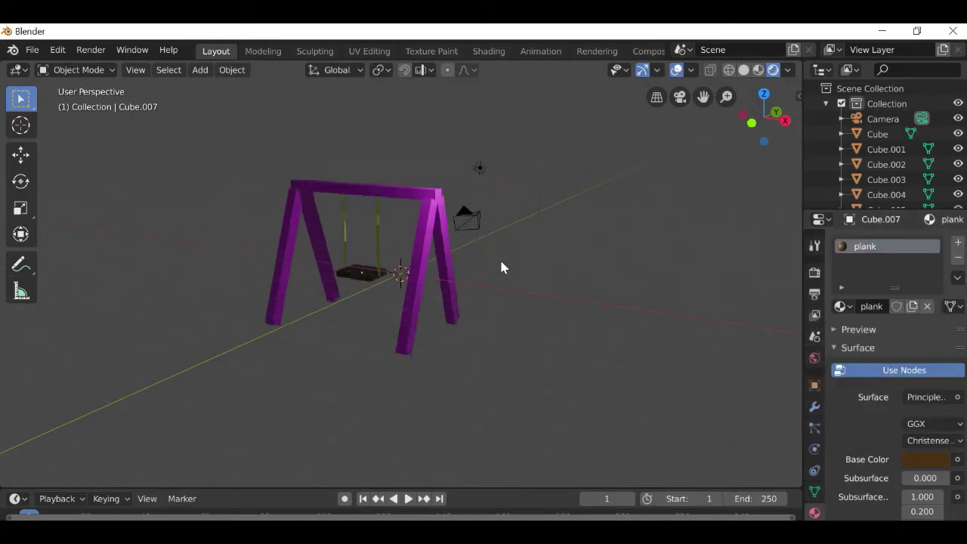
key("ctrl+s")
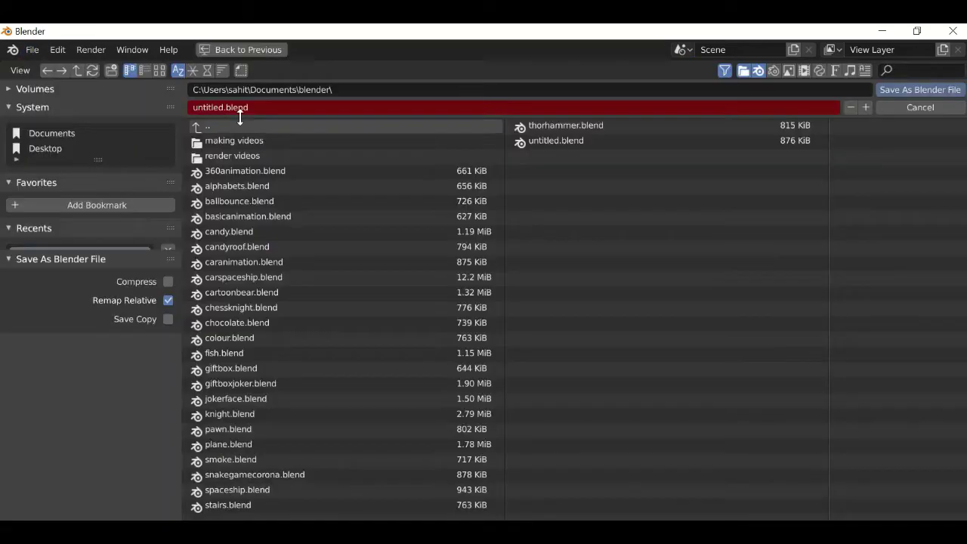
key("Return")
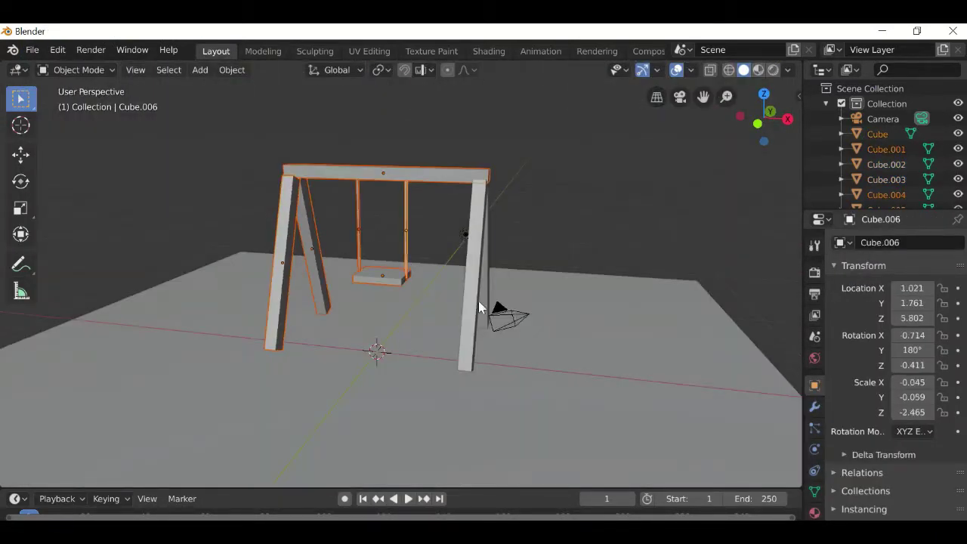
Join the selected swing parts into one object and reposition it in side view.
right_click(348, 220)
left_click(348, 222)
key("KP_3")
key("g")
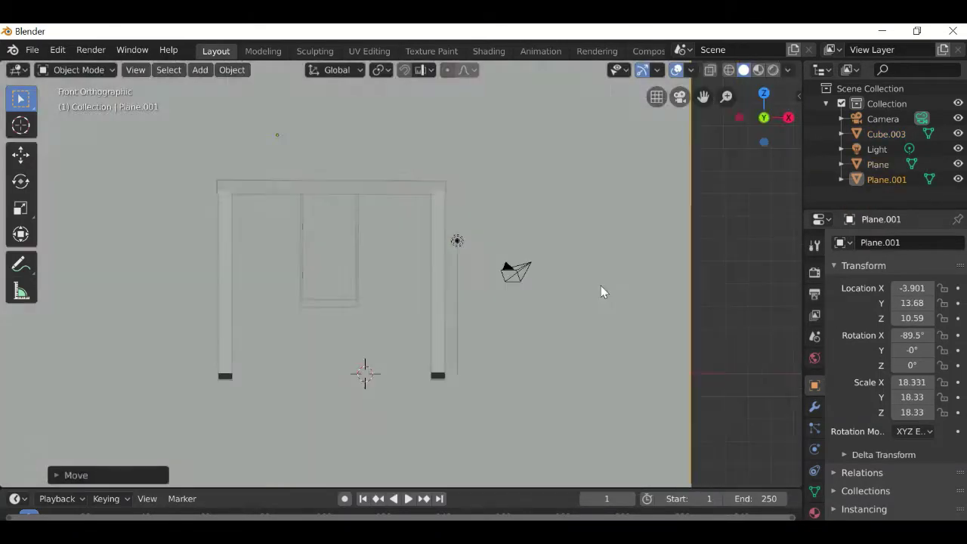
middle_click_drag(601, 292, 620, 238)
Place the wall plane, add a rotated second wall, and preview the room in rendered shading.
key("g")
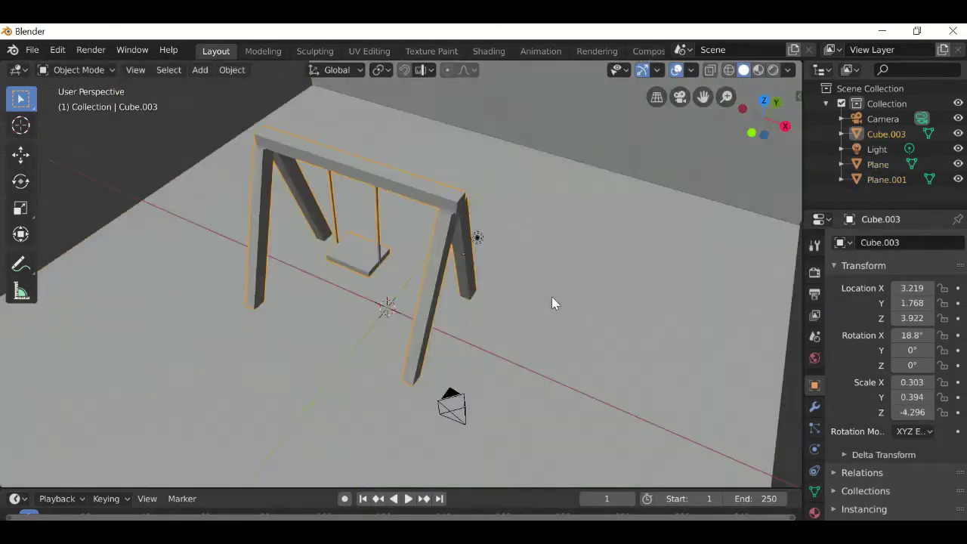
key("KP_3")
key("r")
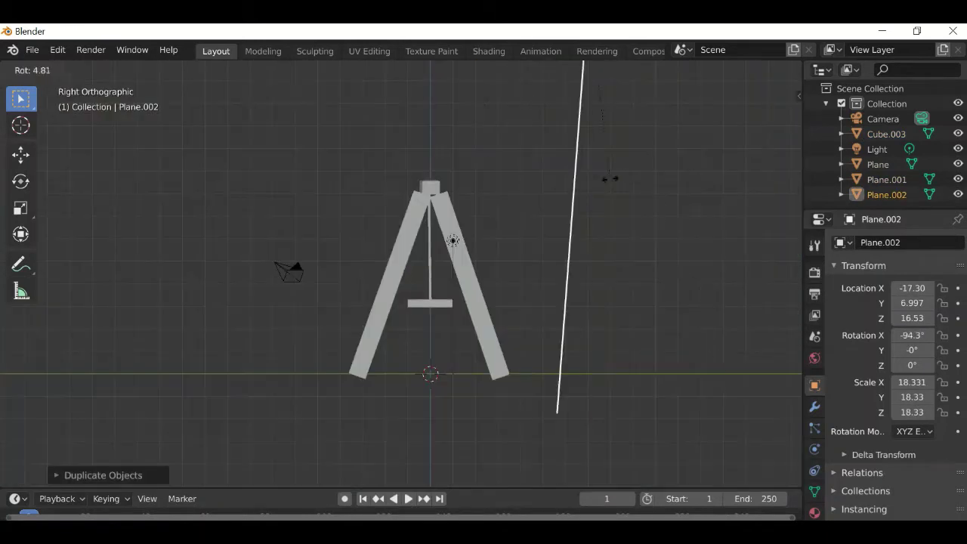
key("KP_7")
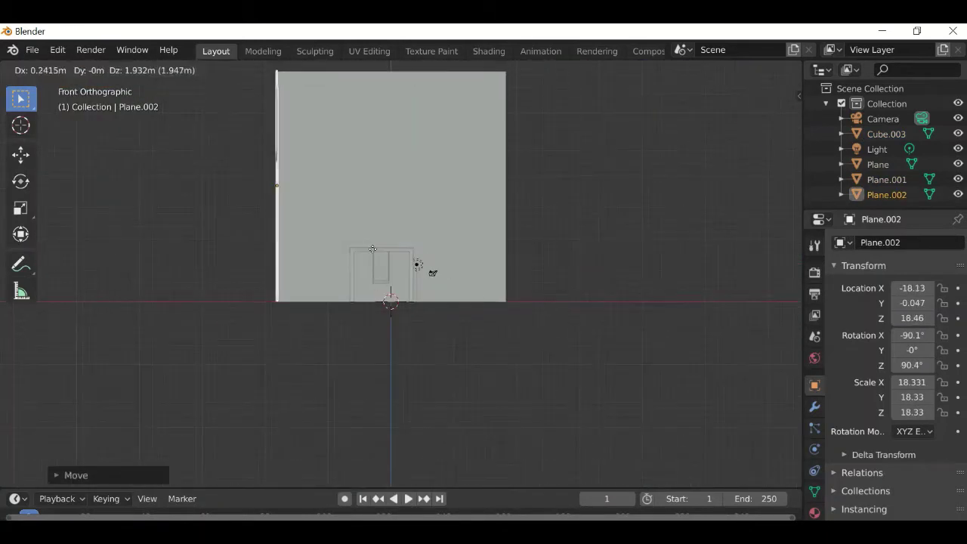
left_click(493, 304)
key("KP_1")
middle_click_drag(494, 304, 493, 304)
key("z")
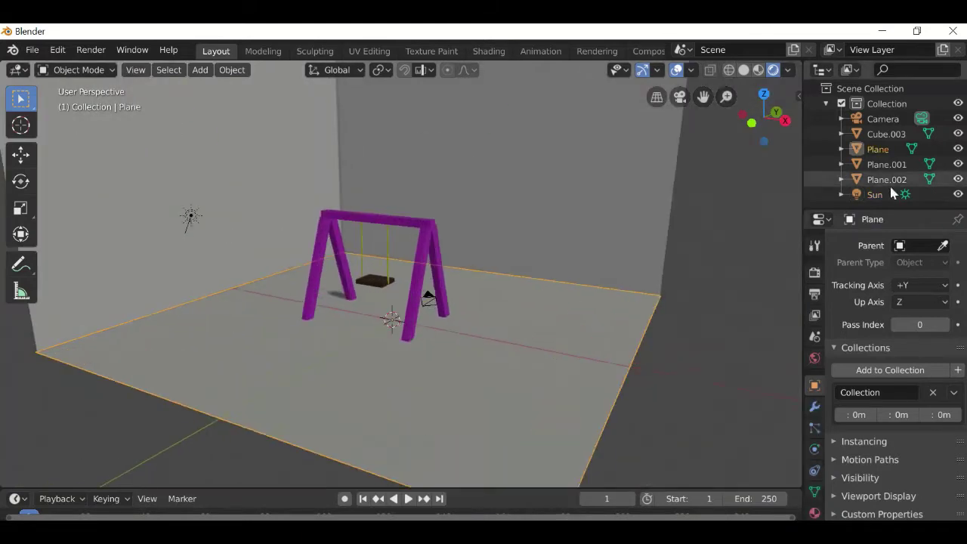
Set the floor plane's base colour to green.
left_click(876, 194)
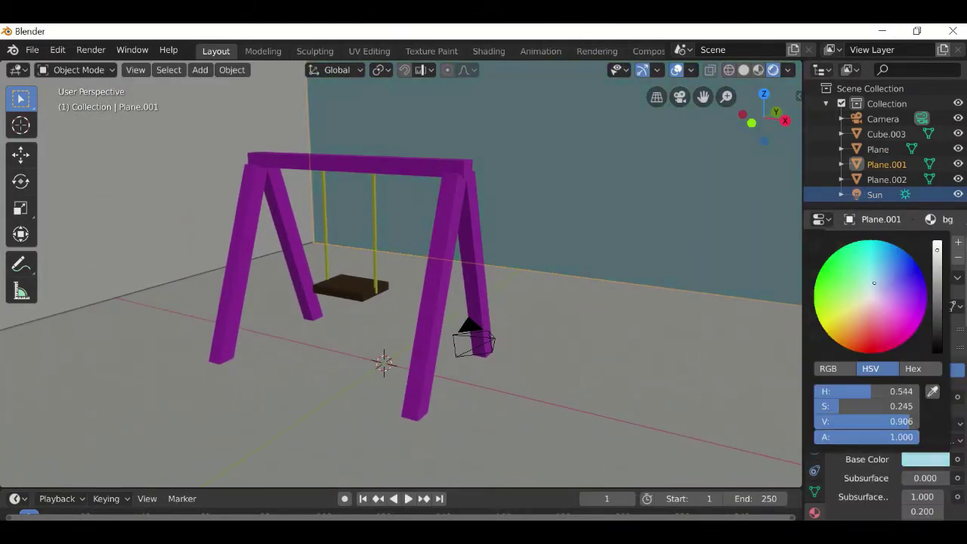
left_click(700, 255)
left_click(928, 459)
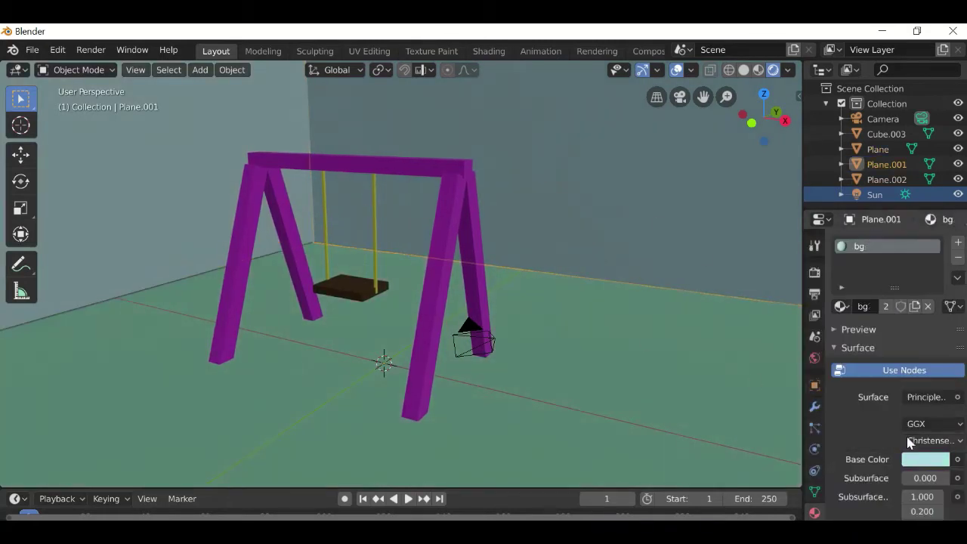
left_click(844, 136)
Switch the viewport to solid shading, reselect the swing, and open its modifier settings.
key("Tab")
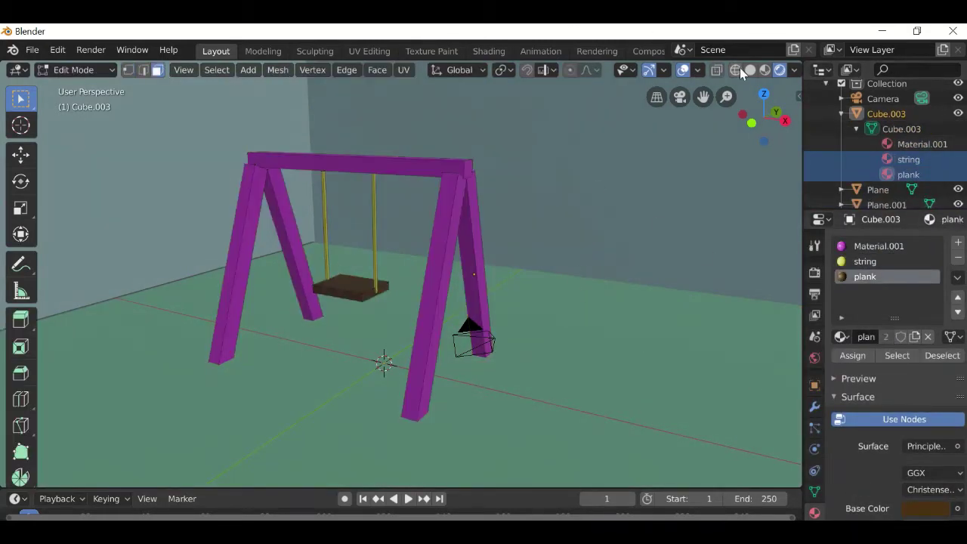
left_click(750, 69)
key("Tab")
key("ctrl+z")
scroll(915, 159, "up", 1)
left_click(814, 406)
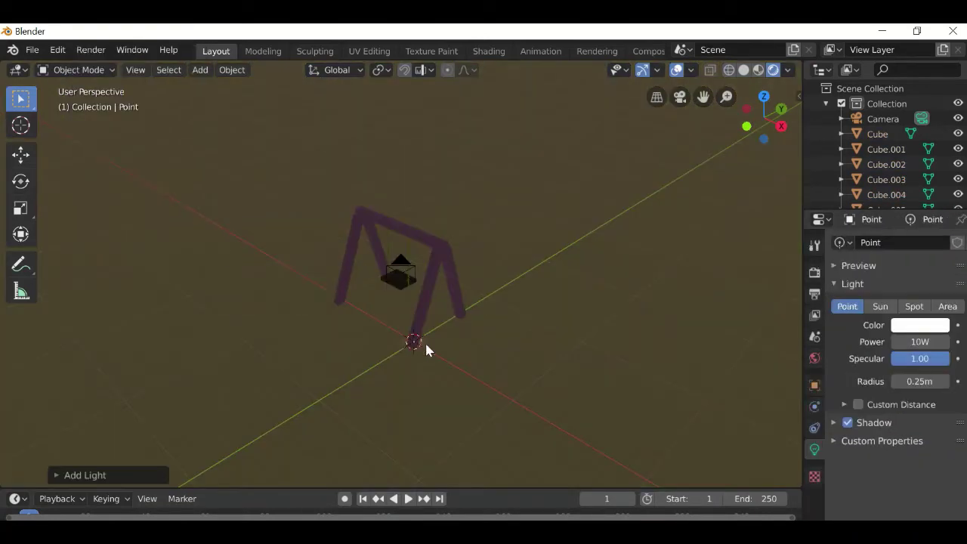
Add a second sun lamp and position it using the front and top views.
left_click(200, 70)
mouse_move(199, 273)
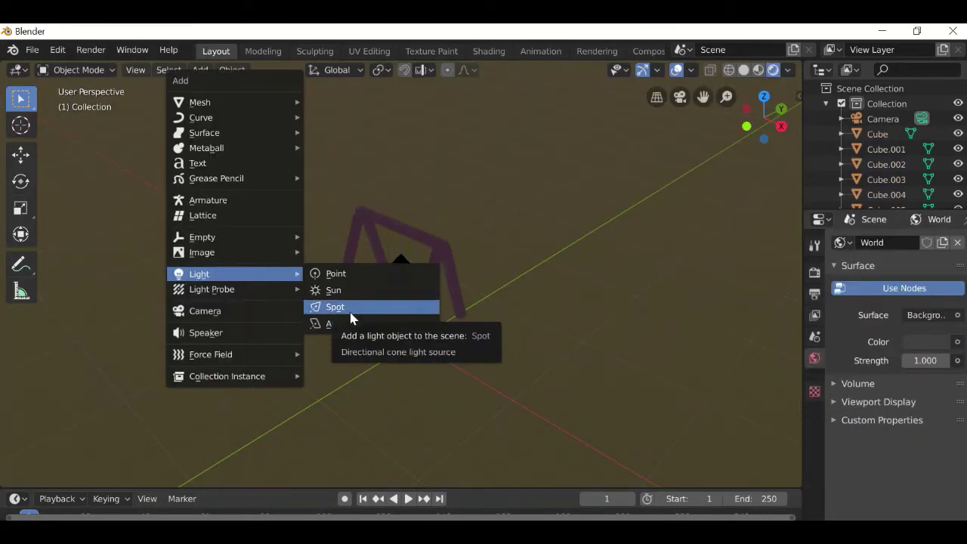
left_click(334, 290)
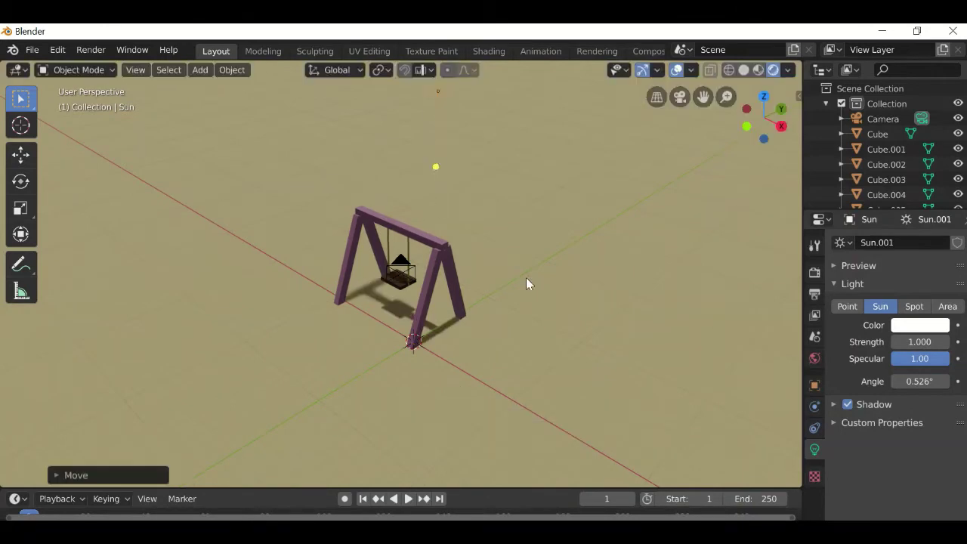
key("KP_1")
key("g")
key("KP_7")
left_click(556, 430)
mouse_move(557, 430)
middle_mouse_down()
mouse_move(634, 370)
mouse_move(600, 370)
middle_mouse_up()
Render the current frame through the scene camera.
left_click(601, 370)
key("KP_0")
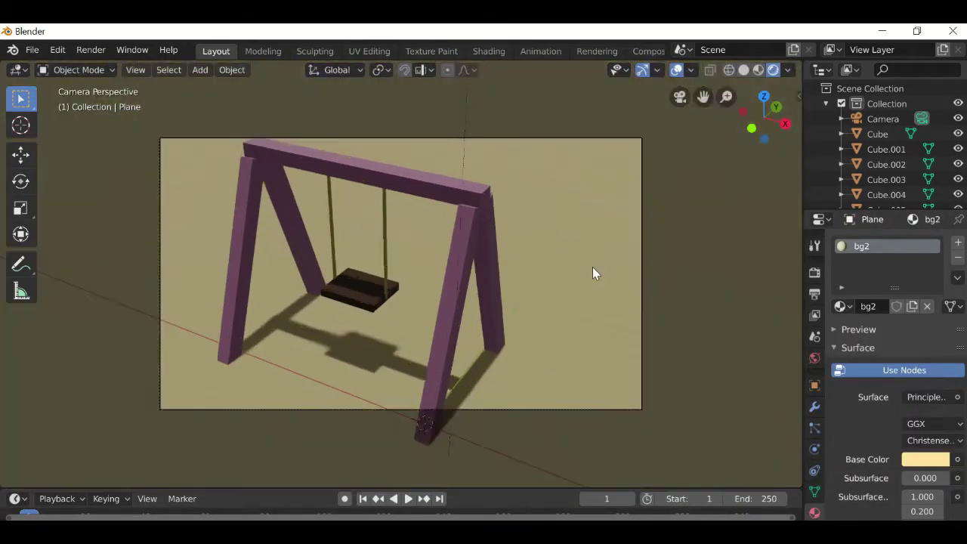
key("F12")
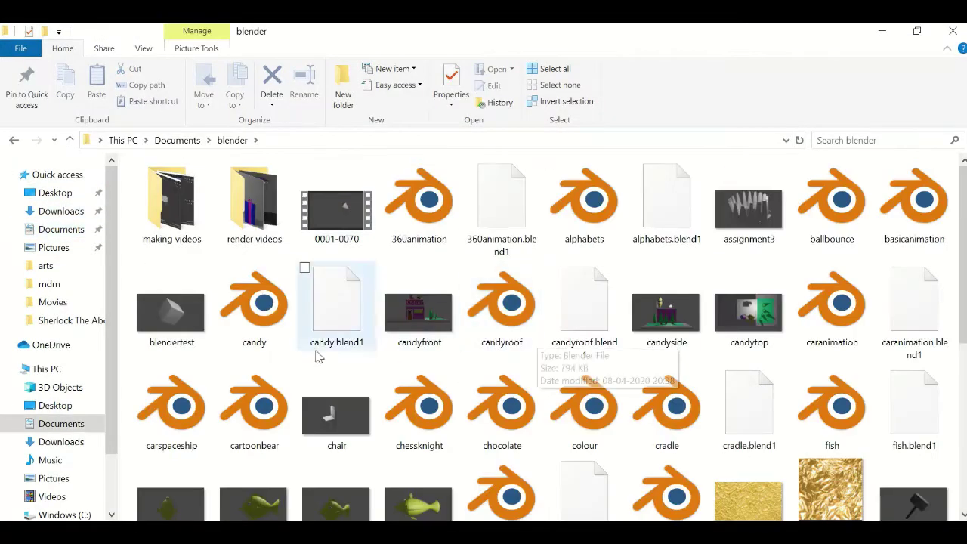
key("alt+Tab")
Paste the bear and place it on the swing seat using top, front and side views.
key("ctrl+v")
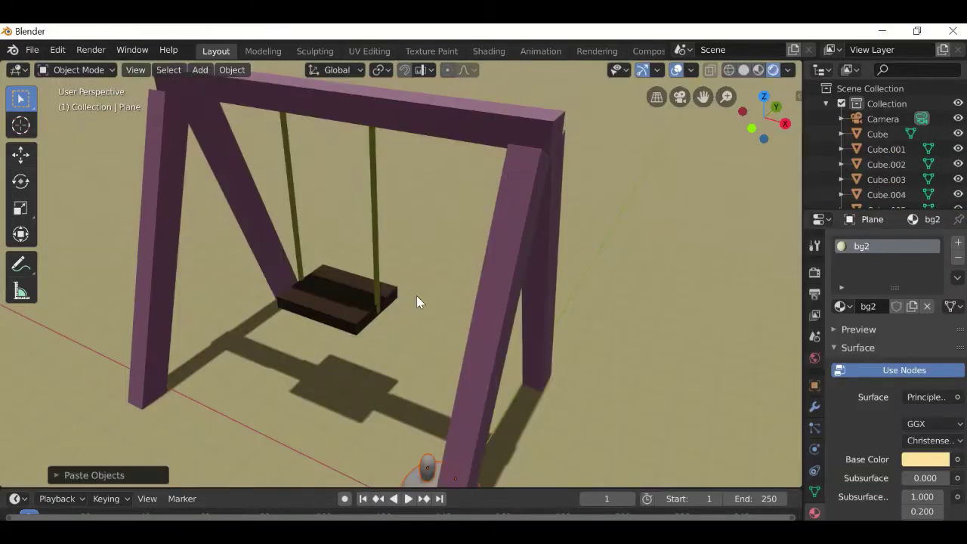
middle_click_drag(416, 295, 550, 351)
key("KP_7")
key("g")
key("KP_1")
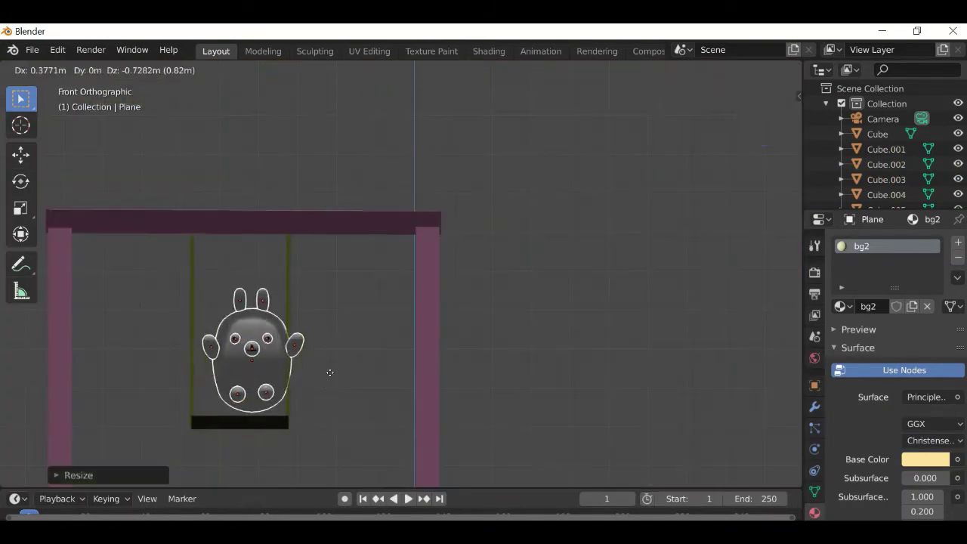
left_click(330, 371)
key("KP_3")
mouse_move(568, 352)
middle_mouse_down()
mouse_move(541, 338)
mouse_move(639, 292)
mouse_move(541, 338)
middle_mouse_up()
Select the bear together with the swing strings and plank.
left_click(345, 261)
left_click(378, 219)
left_click(369, 297, "shift")
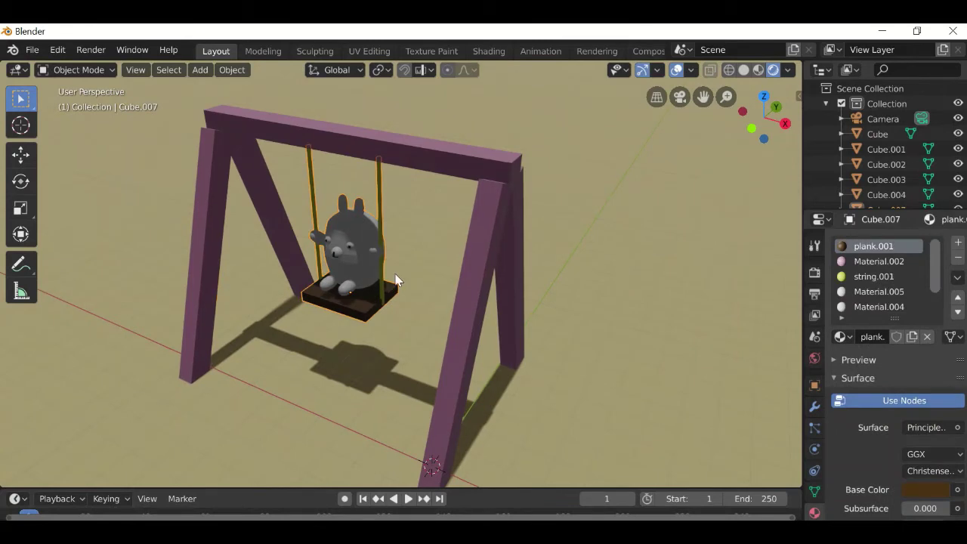
key("KP_3")
scroll(632, 268, "down", 2)
middle_click_drag(632, 268, 622, 261)
scroll(483, 281, "up", 1)
Move the sun lamp so the shadows fall differently.
left_click(484, 281)
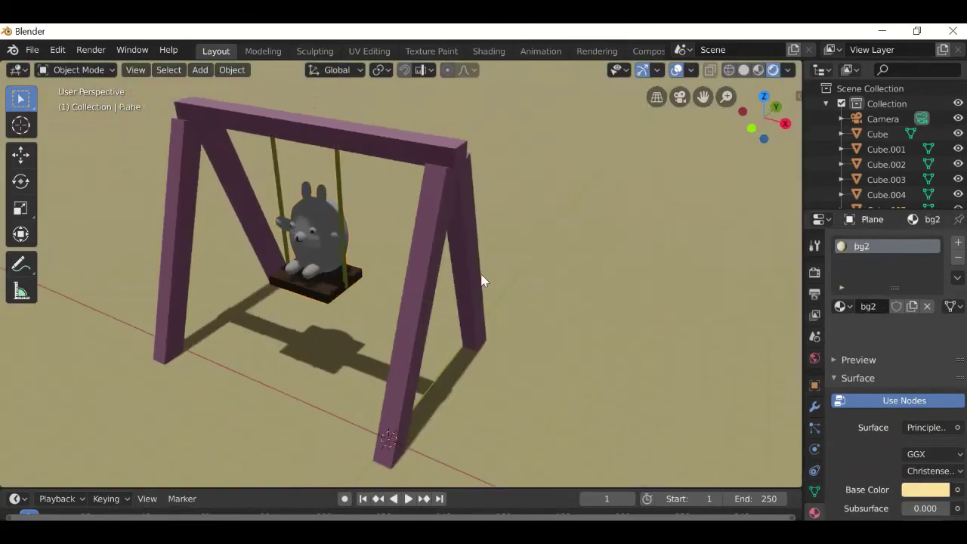
scroll(917, 196, "down", 1)
left_click(917, 194)
key("g")
key("KP_1")
left_click(475, 337)
middle_click_drag(476, 337, 537, 367)
Undo the last change, test-rotate the plank and cancel, then enlarge the timeline area.
key("ctrl+z")
key("KP_3")
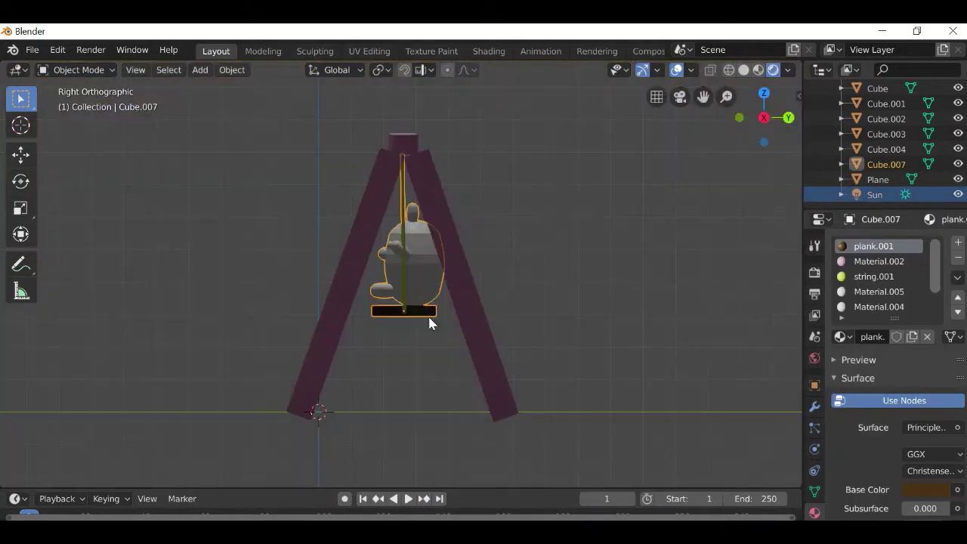
key("r")
key("Escape")
key("KP_1")
middle_click_drag(598, 335, 488, 489)
mouse_move(488, 488)
left_mouse_down()
mouse_move(479, 389)
mouse_move(479, 410)
left_mouse_up()
Select all objects and keyframe the starting pose at frame 1.
key("a")
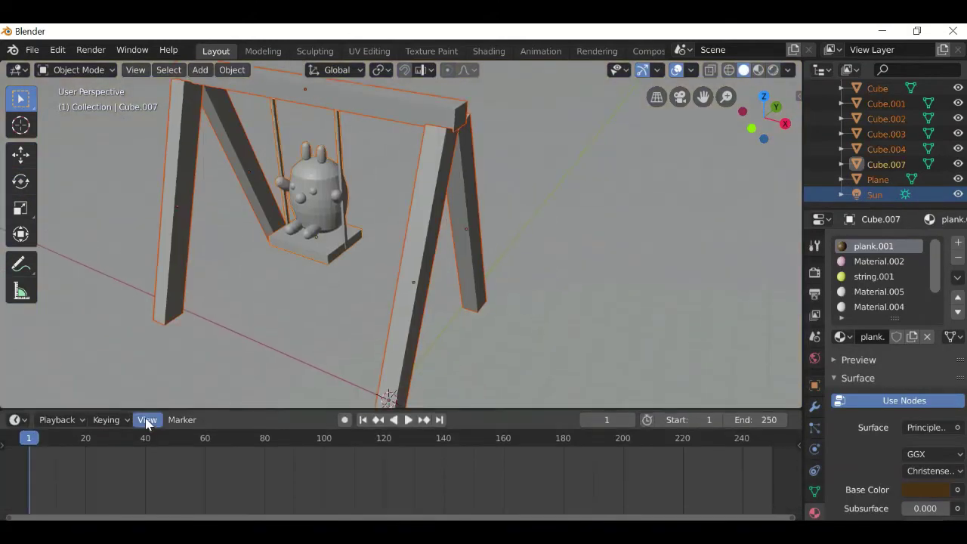
key("i")
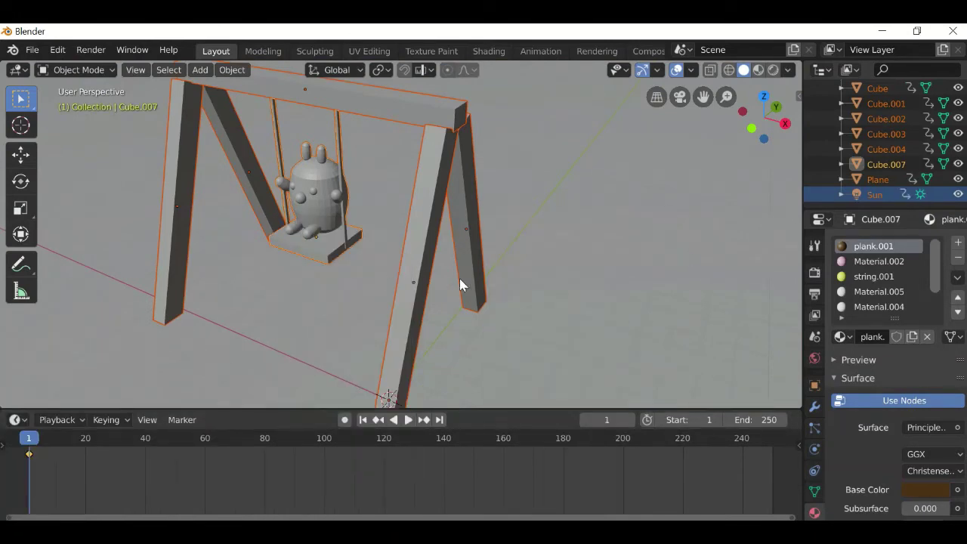
key("KP_3")
key("KP_1")
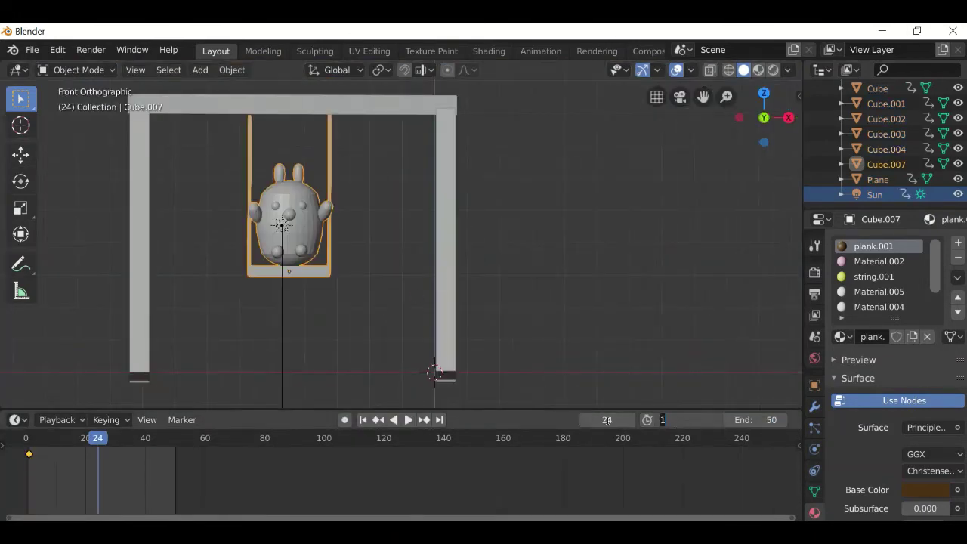
scroll(518, 355, "down", 2)
key("KP_8")
key("KP_4")
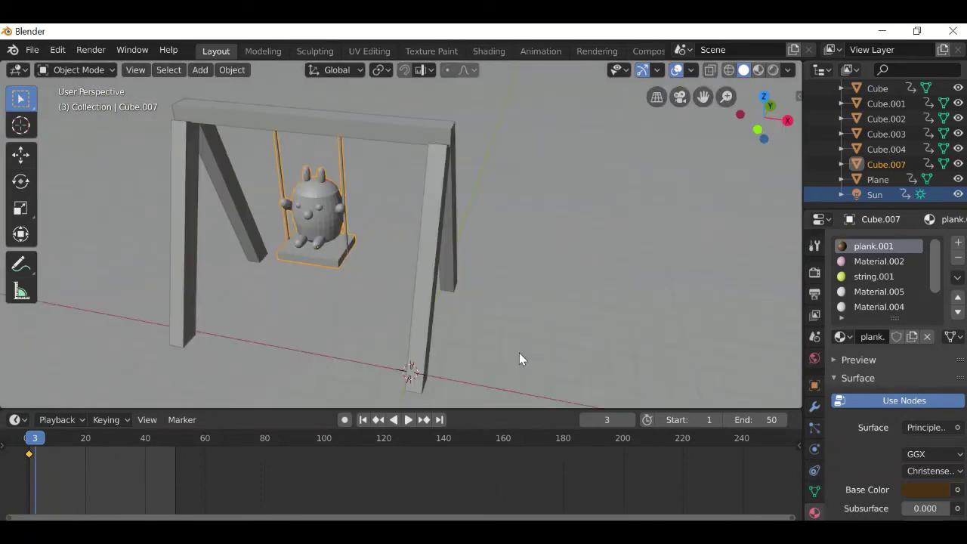
key("KP_0")
key("i")
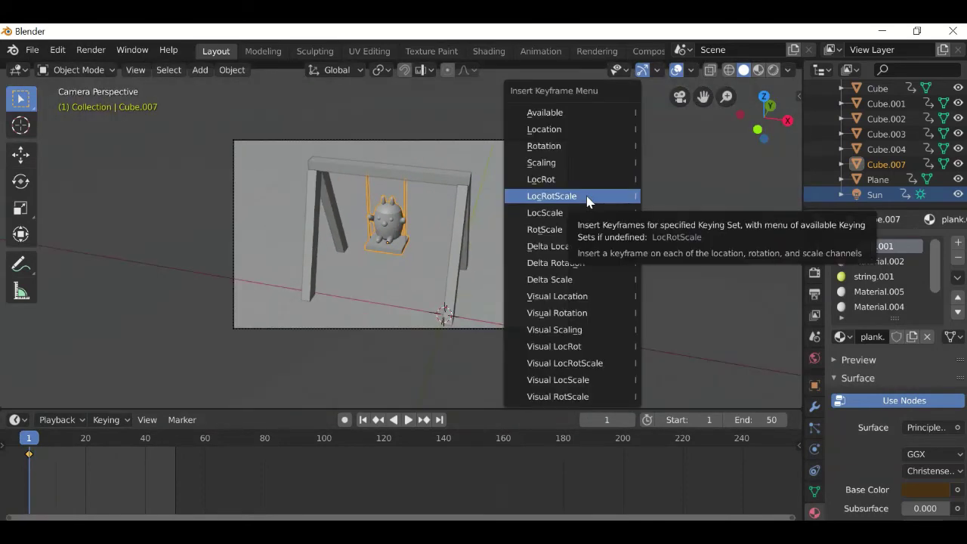
key("KP_0")
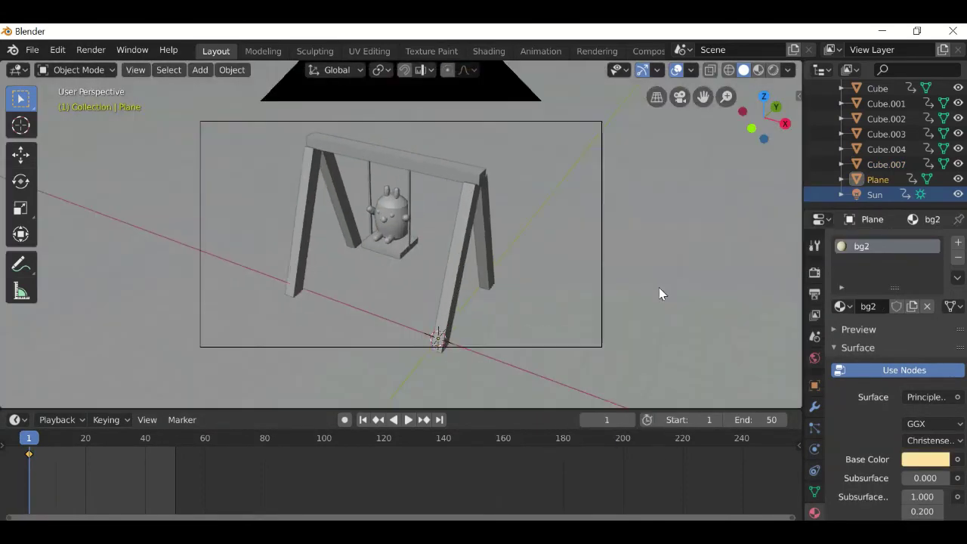
At frame 24, tilt the swing seat forward.
key("a")
key("i")
left_click(356, 339)
key("KP_3")
key("r")
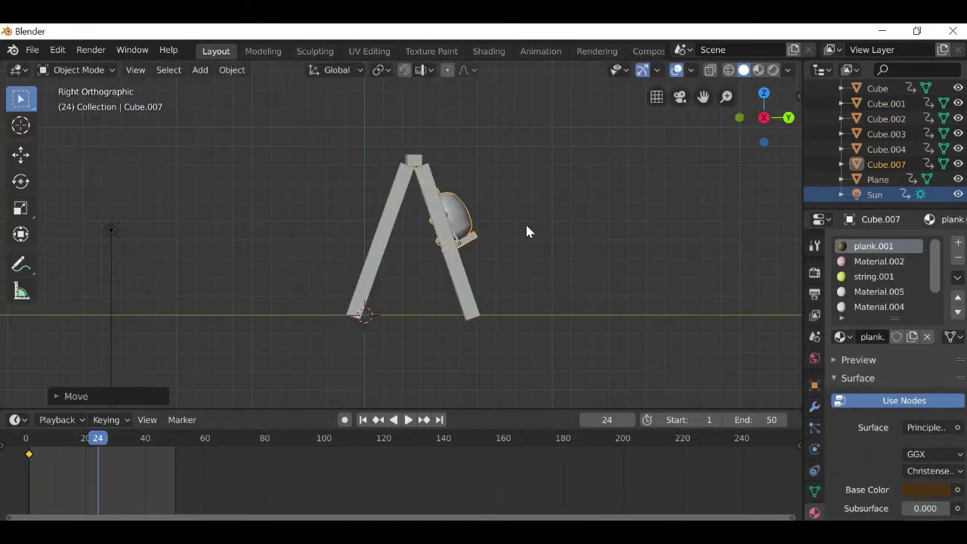
left_click(532, 226)
key("KP_1")
left_click(408, 419)
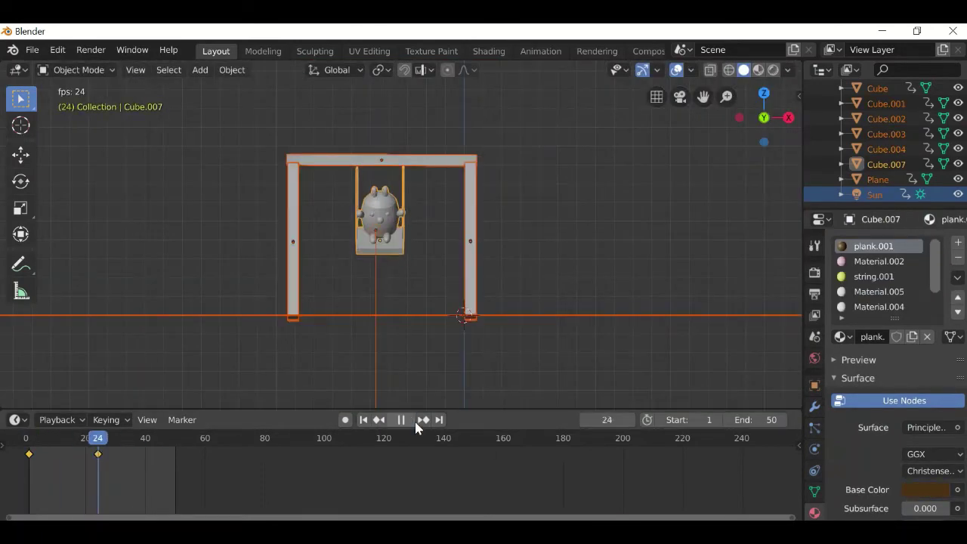
Keyframe location, rotation and scale at frame 48 and preview the playback.
key("KP_0")
key("KP_3")
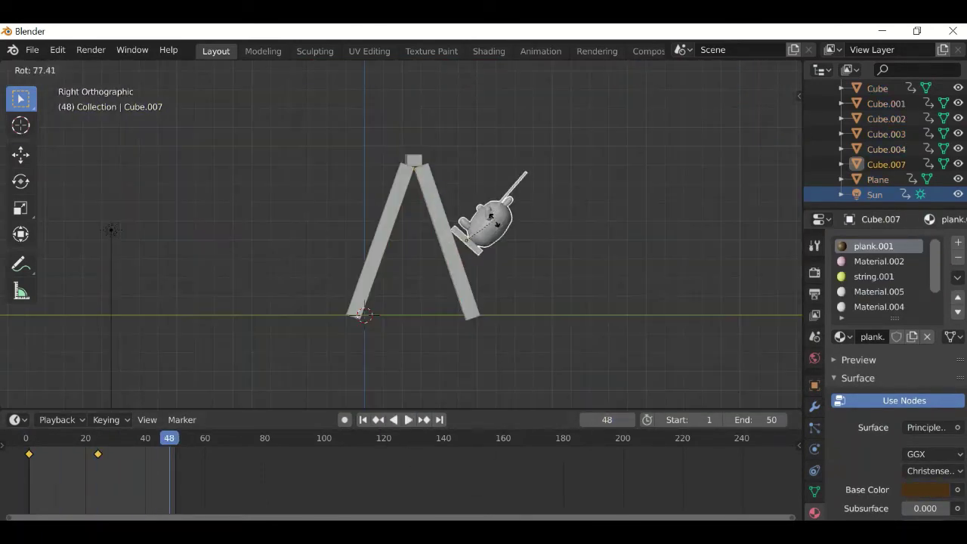
key("KP_1")
key("i")
left_click(404, 362)
key("KP_0")
key("space")
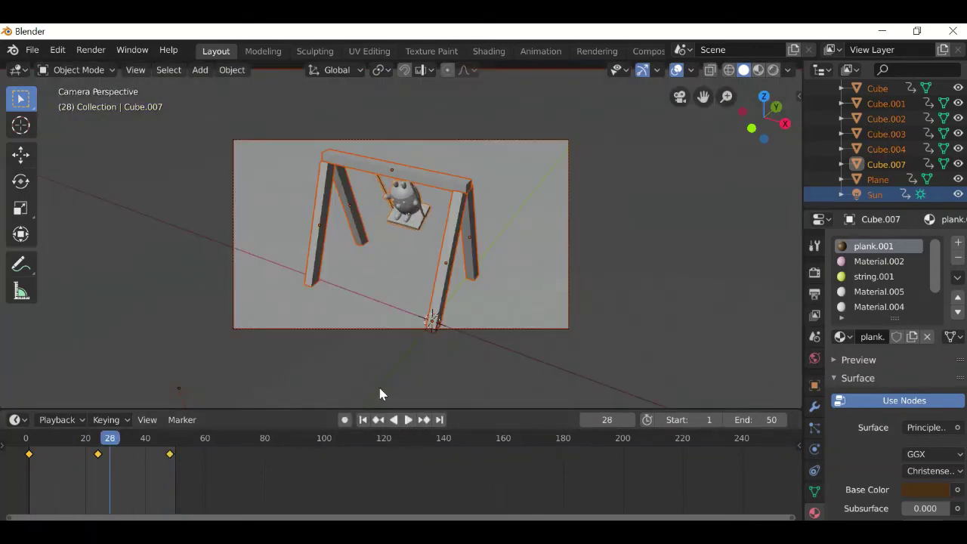
left_click(401, 419)
Select the keyframes in the timeline and return to frame 48.
right_click(151, 453)
left_click(149, 472)
right_click(151, 457)
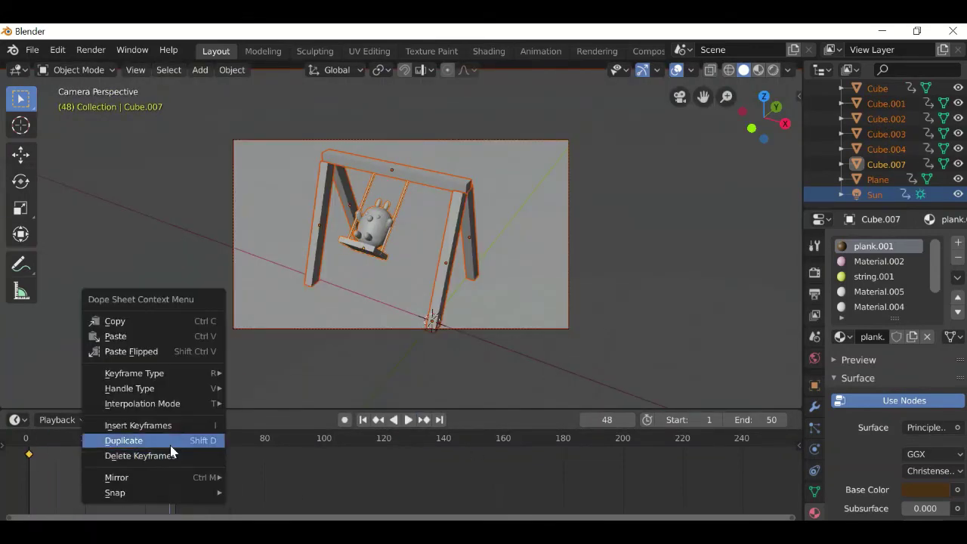
key("ctrl+z")
left_click(408, 420)
key("Escape")
key("KP_3")
Rotate the swing seat to a new angle and rekey LocRotScale at frame 48.
key("g")
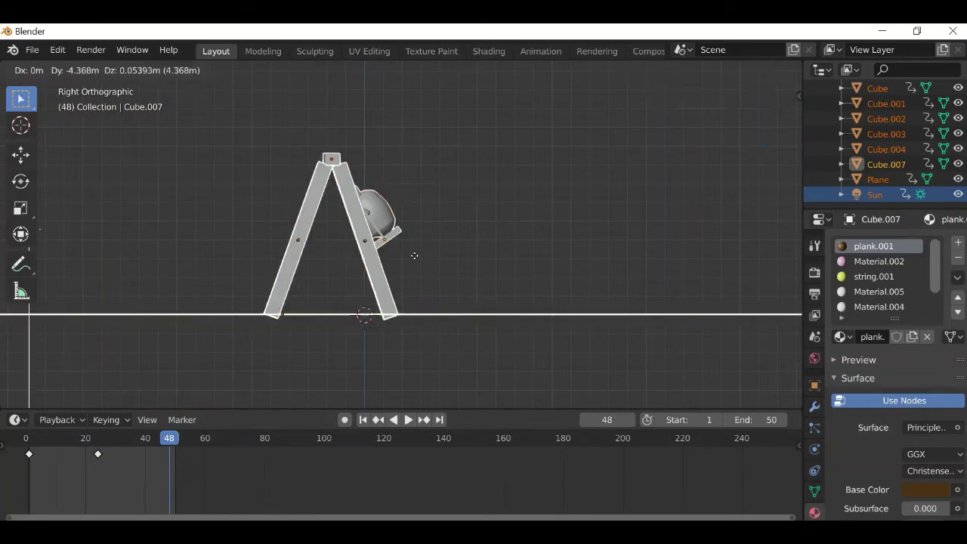
key("r")
left_click(500, 217)
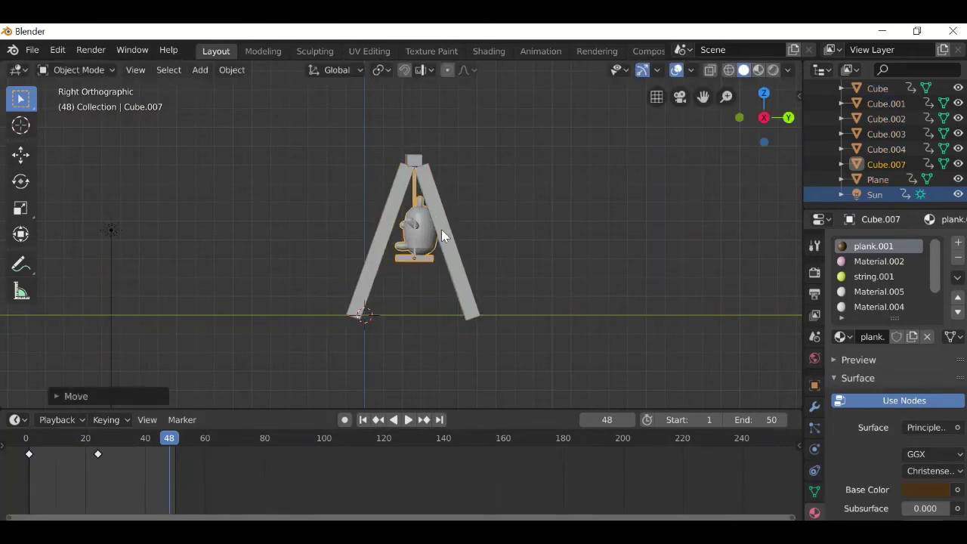
key("KP_1")
key("i")
left_click(453, 315)
Set the end frame to 75, swing the seat the other way, and keyframe it at frame 72.
key("KP_0")
left_click(408, 419)
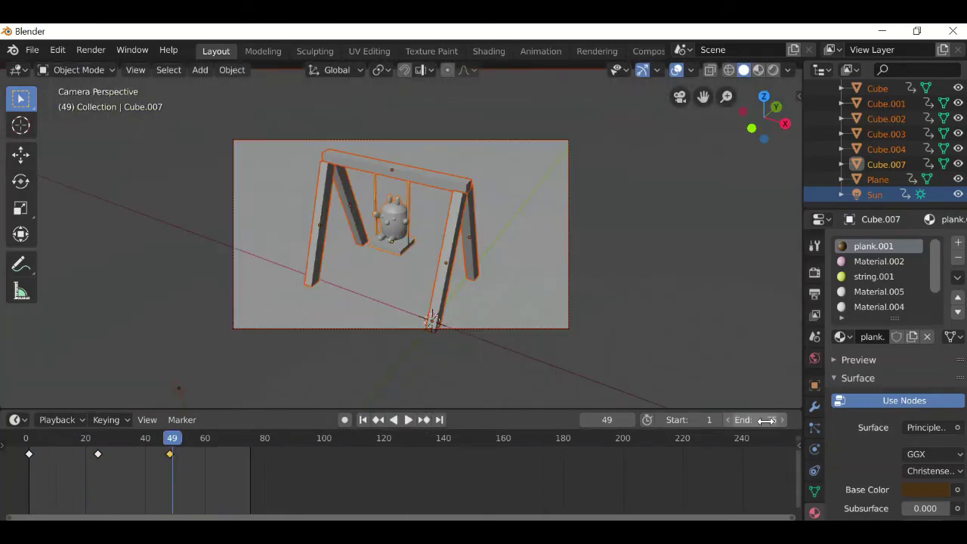
key("KP_3")
key("r")
left_click(391, 224)
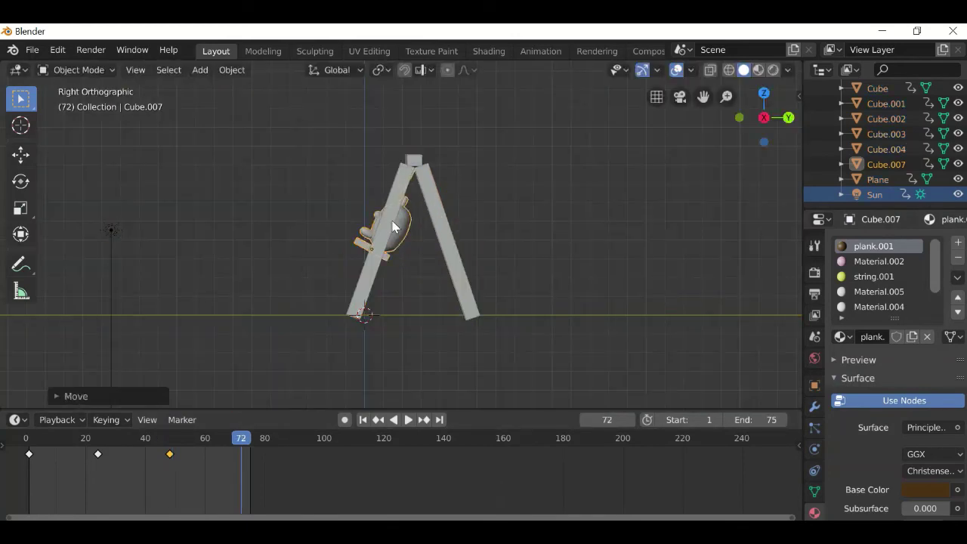
key("KP_1")
key("i")
left_click(394, 209)
key("KP_0")
left_click(412, 420)
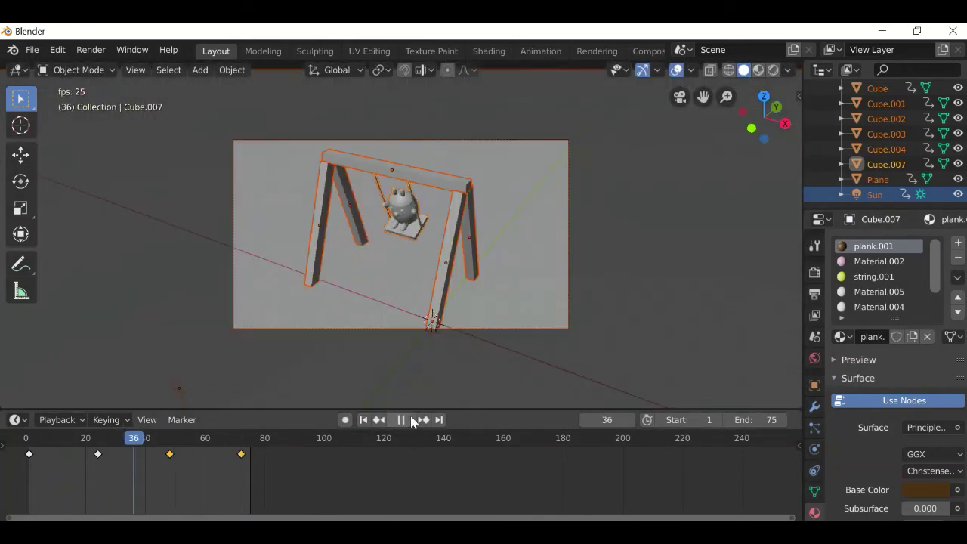
left_click(773, 69)
Choose a Documents output folder for the PNG frames and render the 75-frame animation.
left_click(815, 293)
key("Escape")
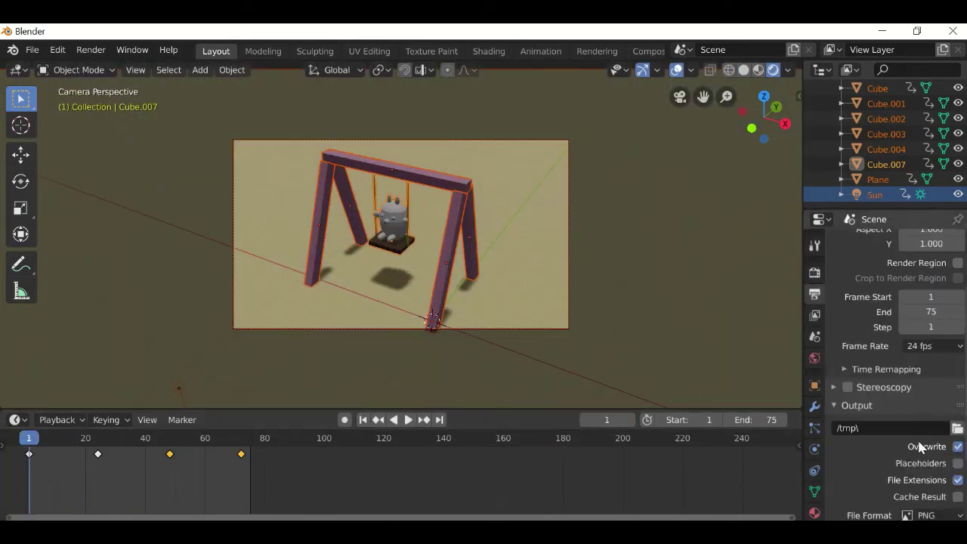
left_click(957, 428)
left_click(946, 91)
key("ctrl+F12")
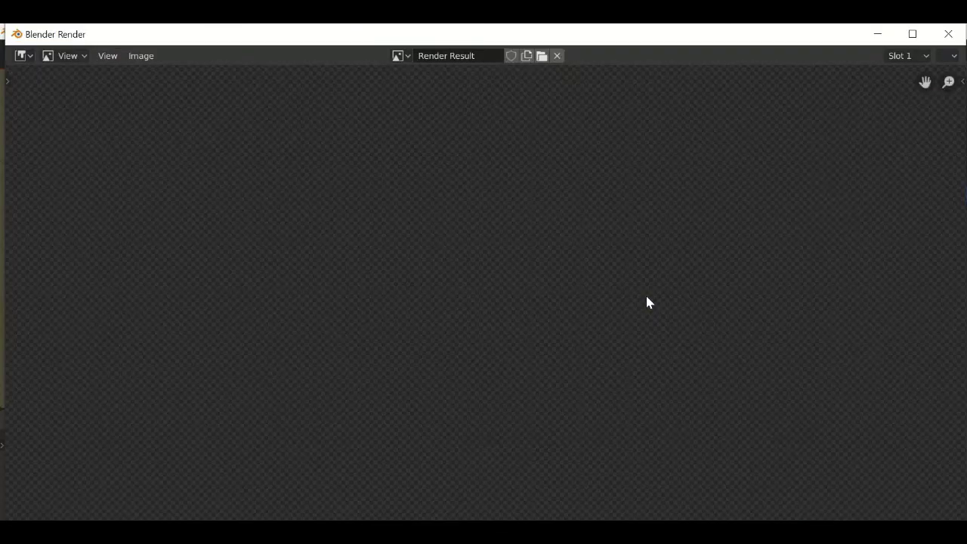